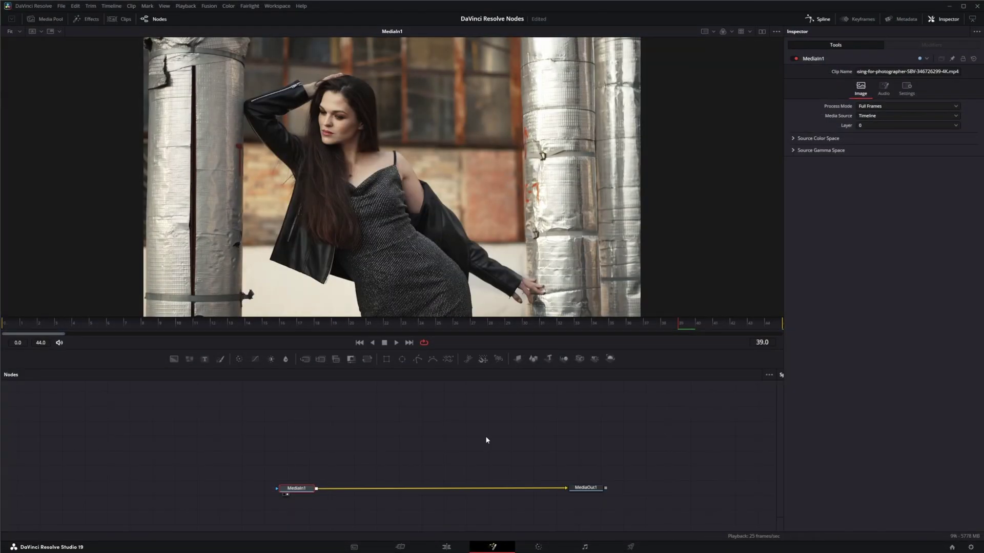
# - Add an Unsharp Mask node through the 'unsharp' tool search and position UnsharpMask1 in the tree
pyautogui.click(402, 462)
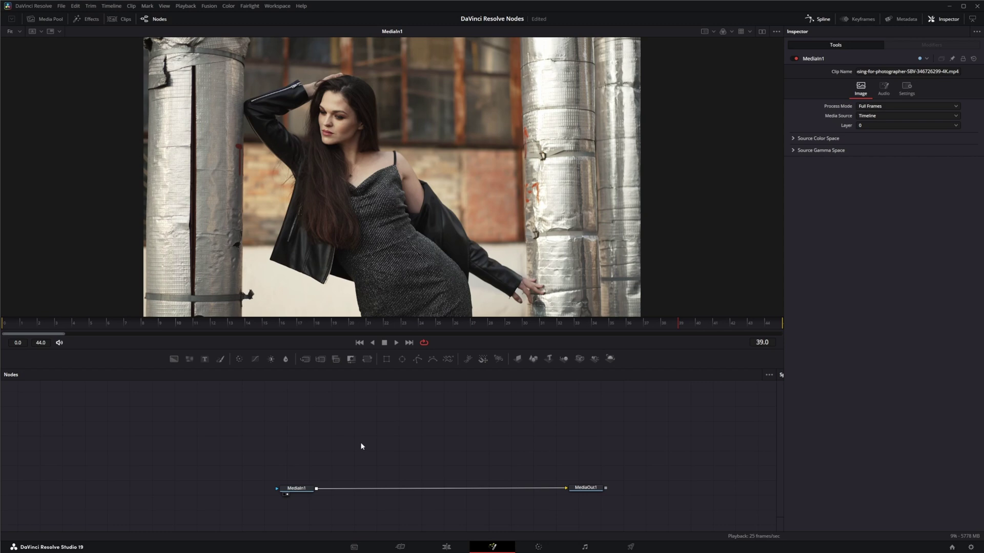
pyautogui.hotkey('shift', 'space')
pyautogui.write('unsh')
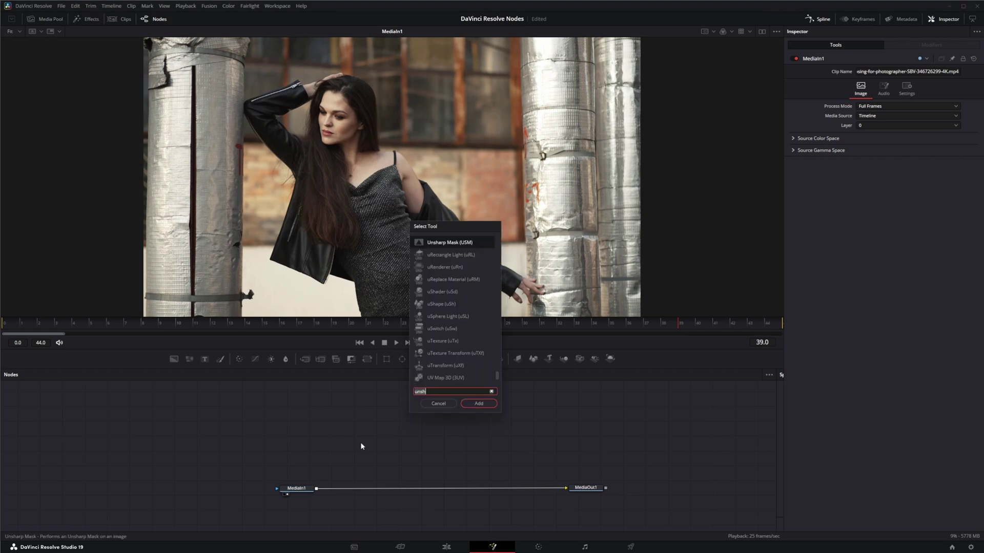
pyautogui.write('arp')
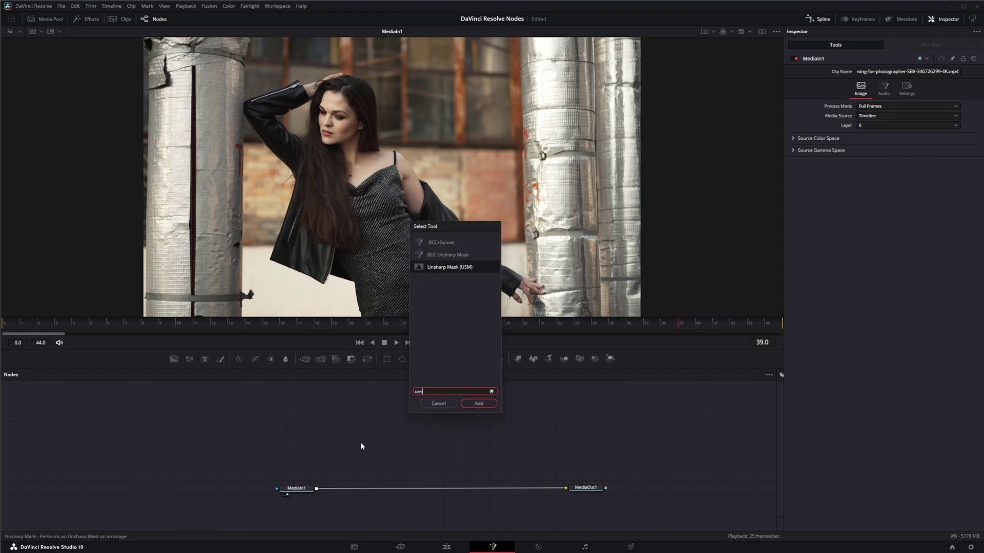
pyautogui.press('Return')
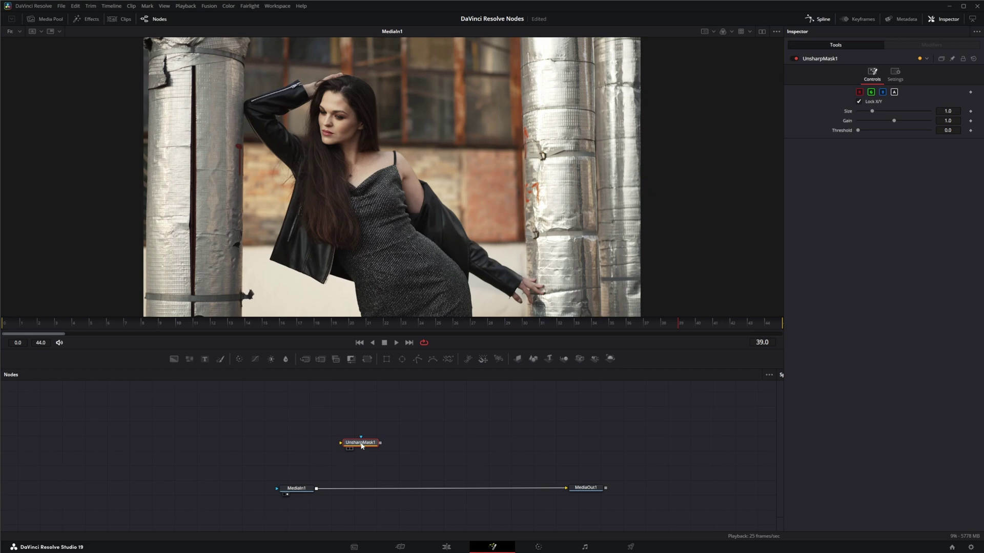
pyautogui.moveTo(362, 446); pyautogui.dragTo(373, 458)
# - Bring the spiral clip in as MediaIn2 and connect its output to UnsharpMask1
pyautogui.moveTo(330, 446); pyautogui.dragTo(358, 287)
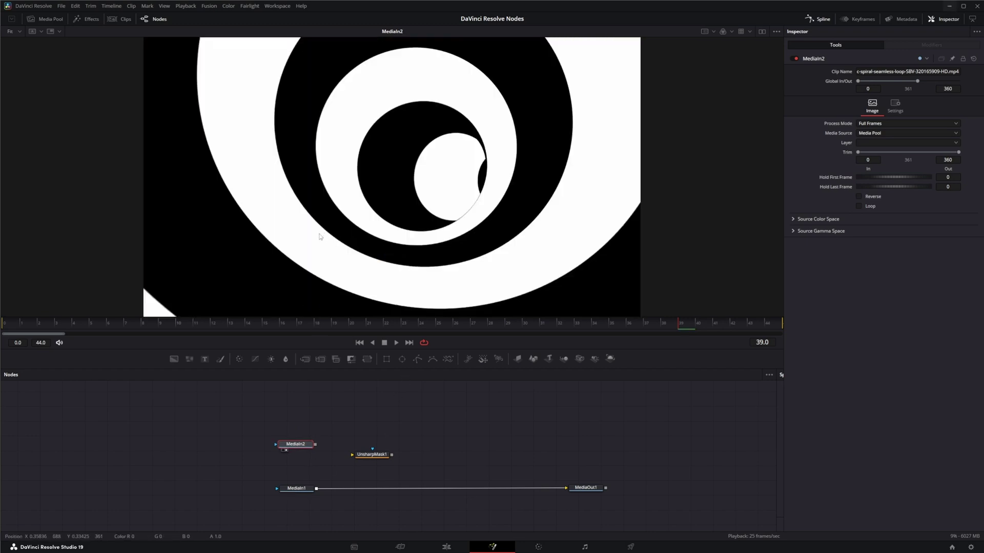
pyautogui.scroll(10, 319, 237)
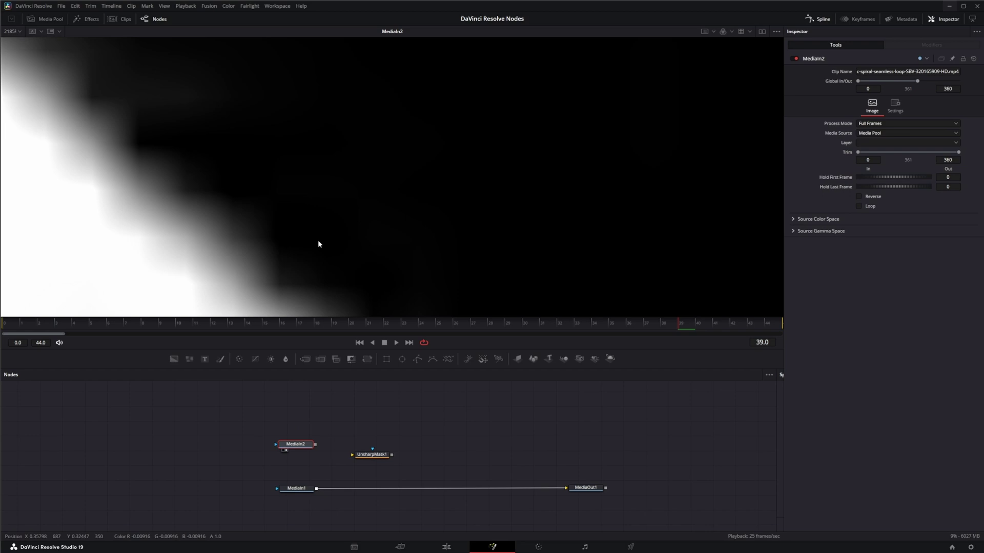
pyautogui.scroll(-2, 318, 241)
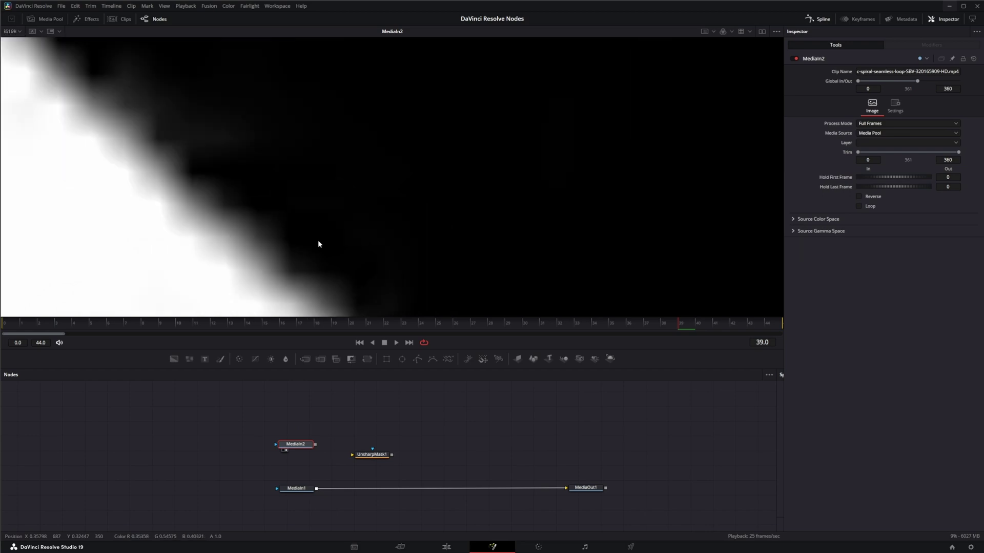
pyautogui.scroll(-1, 320, 250)
pyautogui.moveTo(316, 446); pyautogui.dragTo(384, 447)
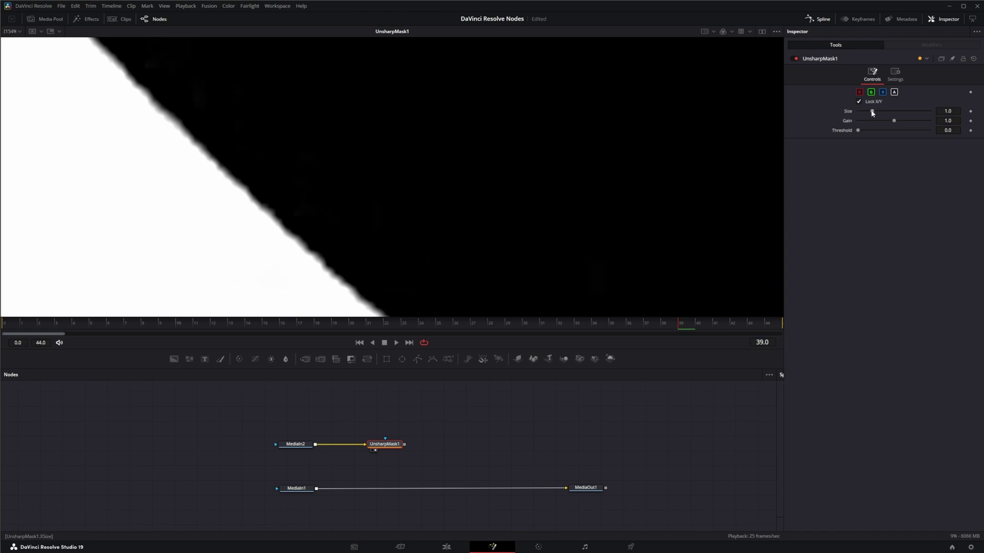
# - Toggle UnsharpMask1's Lock X/Y off and back on, then raise its sharpening Size
pyautogui.click(859, 101)
pyautogui.click(860, 101)
pyautogui.moveTo(872, 113)
pyautogui.mouseDown()
pyautogui.moveTo(939, 112)
pyautogui.moveTo(853, 103)
pyautogui.moveTo(909, 122)
pyautogui.moveTo(854, 123)
pyautogui.moveTo(930, 119)
pyautogui.moveTo(872, 131)
pyautogui.moveTo(945, 131)
pyautogui.moveTo(884, 123)
pyautogui.moveTo(932, 120)
pyautogui.moveTo(904, 122)
pyautogui.moveTo(911, 130)
pyautogui.moveTo(883, 134)
pyautogui.moveTo(868, 112)
pyautogui.moveTo(884, 112)
pyautogui.moveTo(866, 112)
pyautogui.moveTo(888, 109)
pyautogui.moveTo(863, 112)
pyautogui.moveTo(888, 112)
pyautogui.mouseUp()
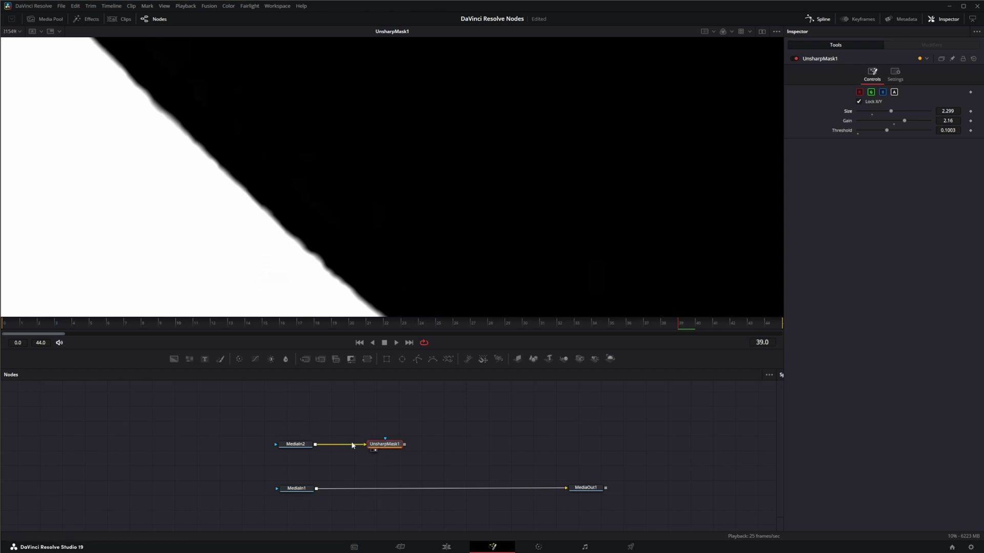
# - Disconnect the MediaIn2 spiral clip from UnsharpMask1 and delete it
pyautogui.moveTo(362, 444); pyautogui.dragTo(337, 447)
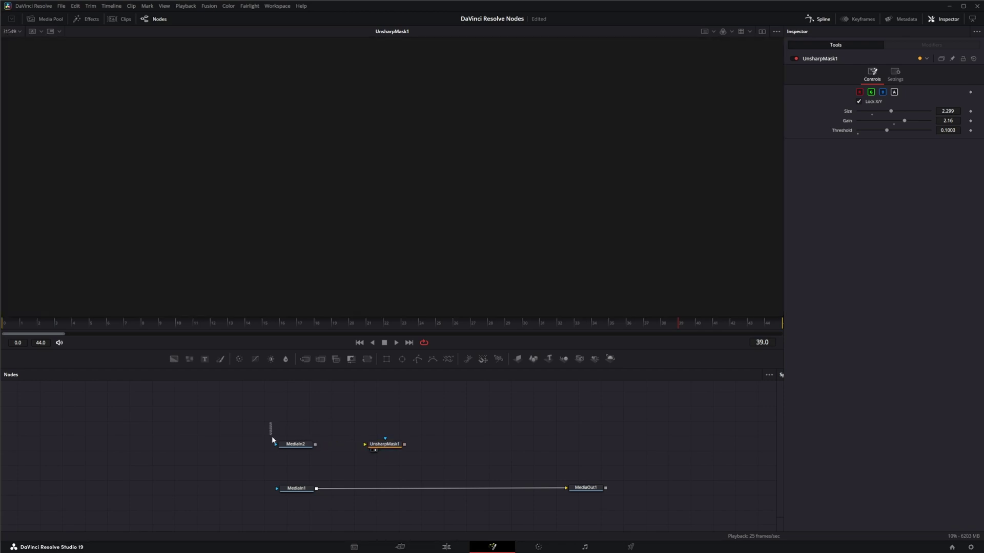
pyautogui.moveTo(272, 435); pyautogui.dragTo(344, 460)
pyautogui.press('Delete')
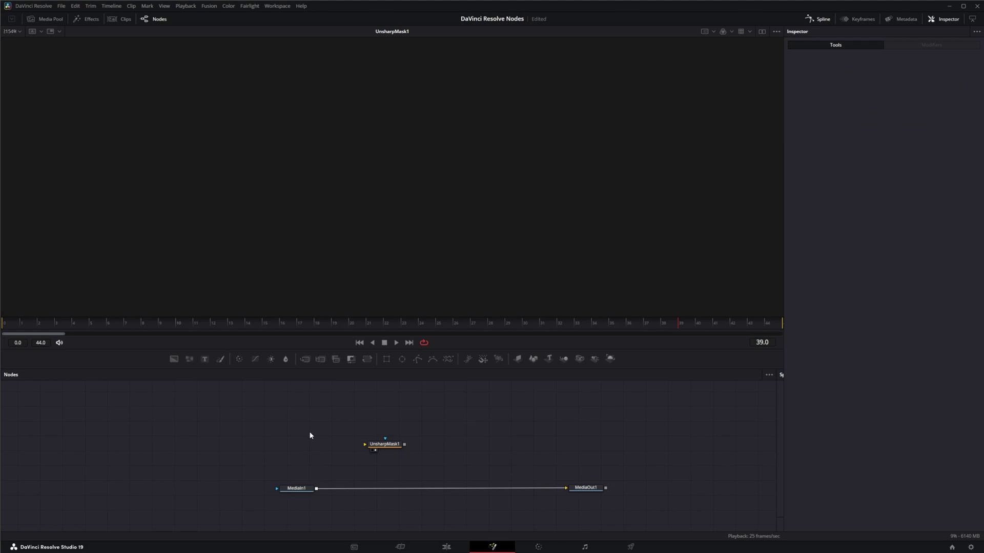
# - Fit the viewer, reset UnsharpMask1 to defaults, and feed MediaIn1's footage into it
pyautogui.click(295, 488)
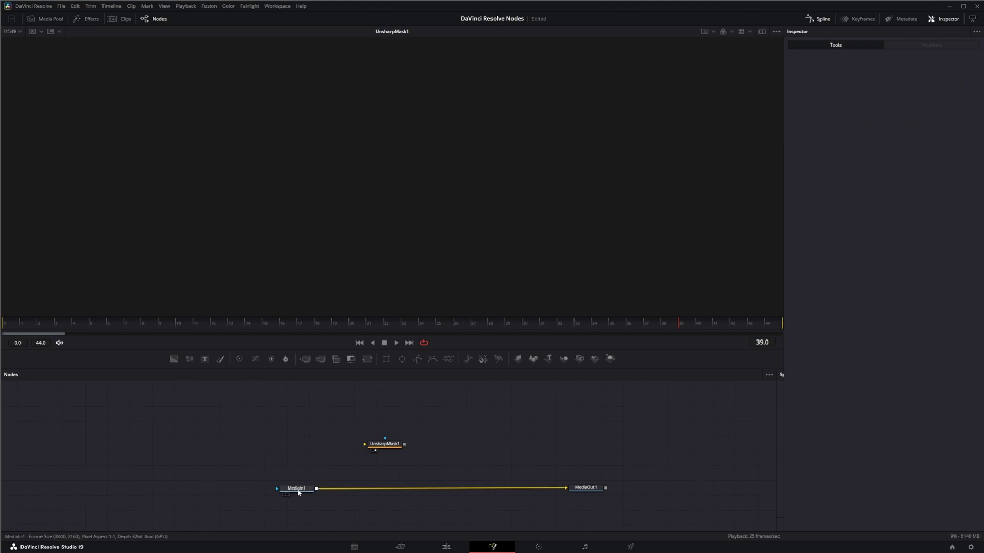
pyautogui.click(19, 31)
pyautogui.click(14, 47)
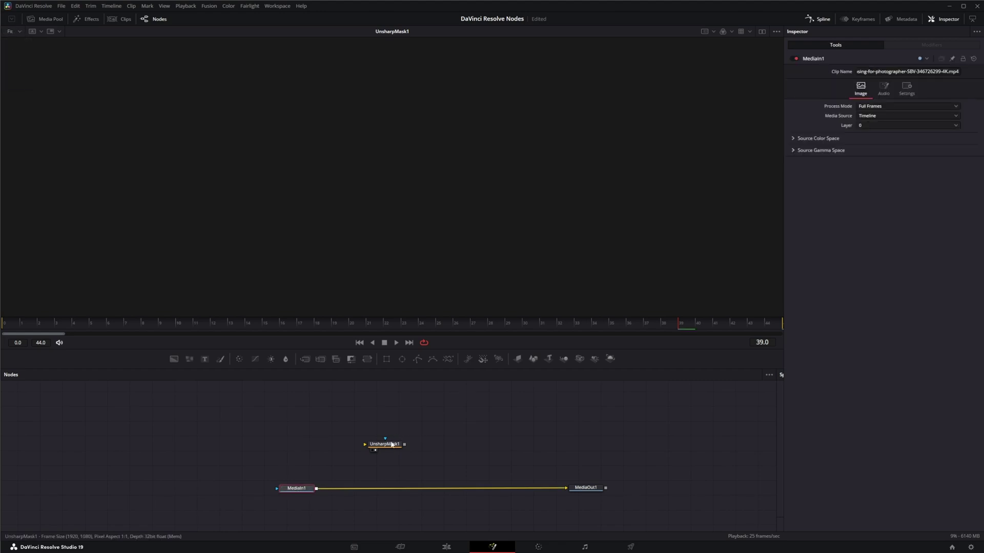
pyautogui.click(387, 445)
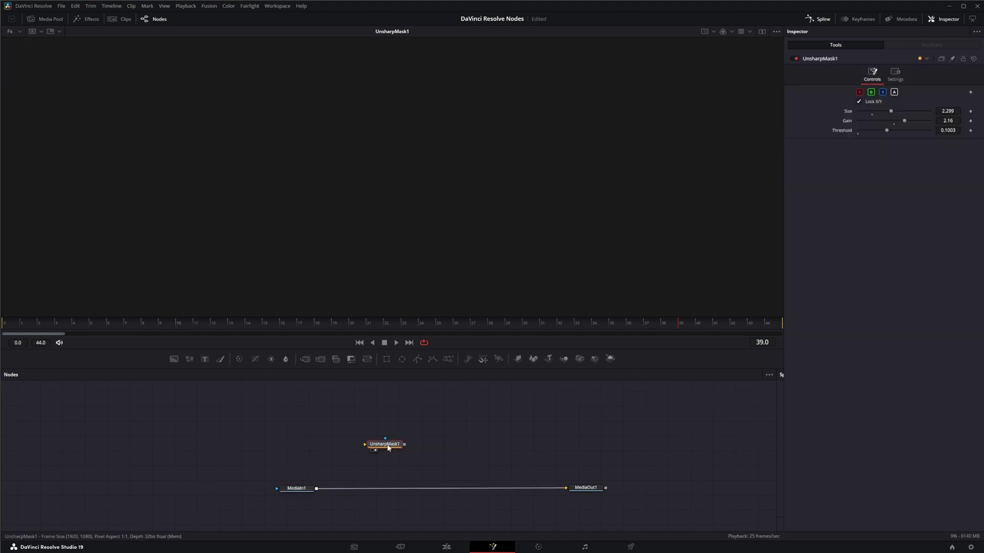
pyautogui.click(974, 59)
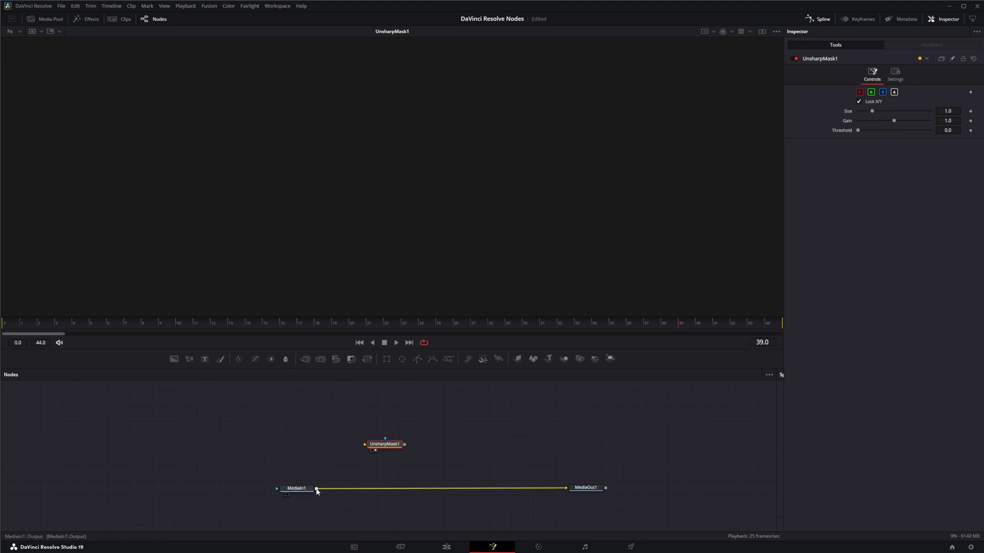
pyautogui.moveTo(316, 490); pyautogui.dragTo(365, 444)
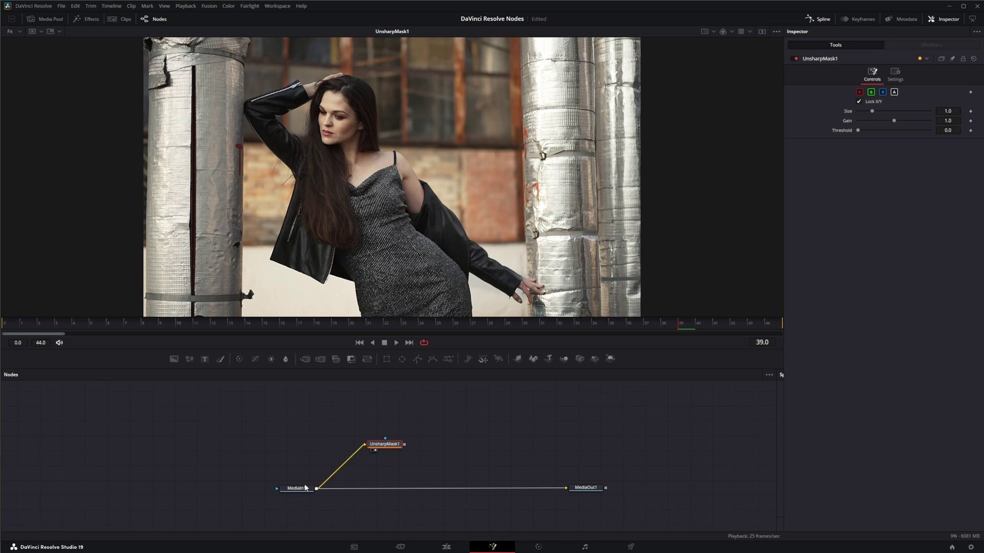
# - Show MediaIn1 in the viewer, play the clip through, and return to the first frame
pyautogui.moveTo(306, 489); pyautogui.dragTo(296, 257)
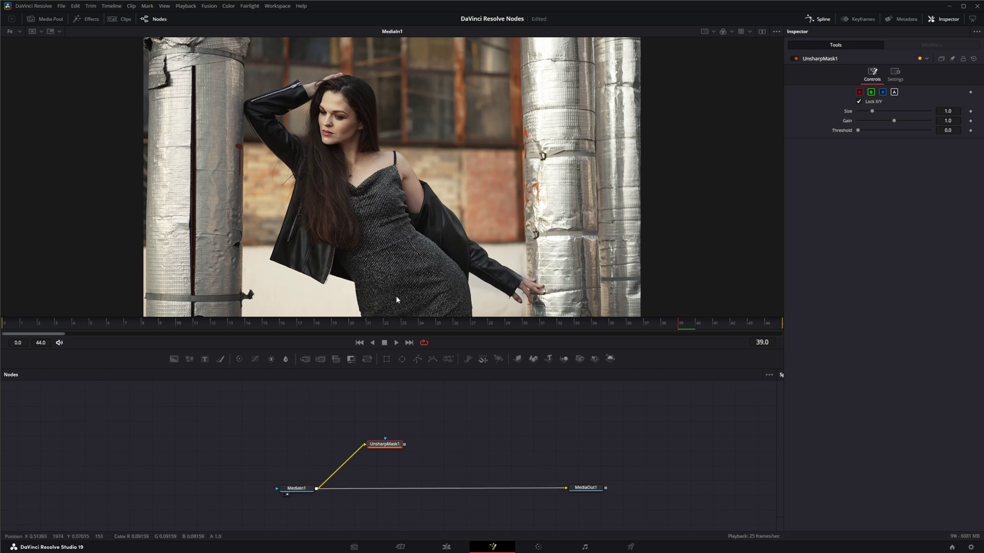
pyautogui.click(397, 343)
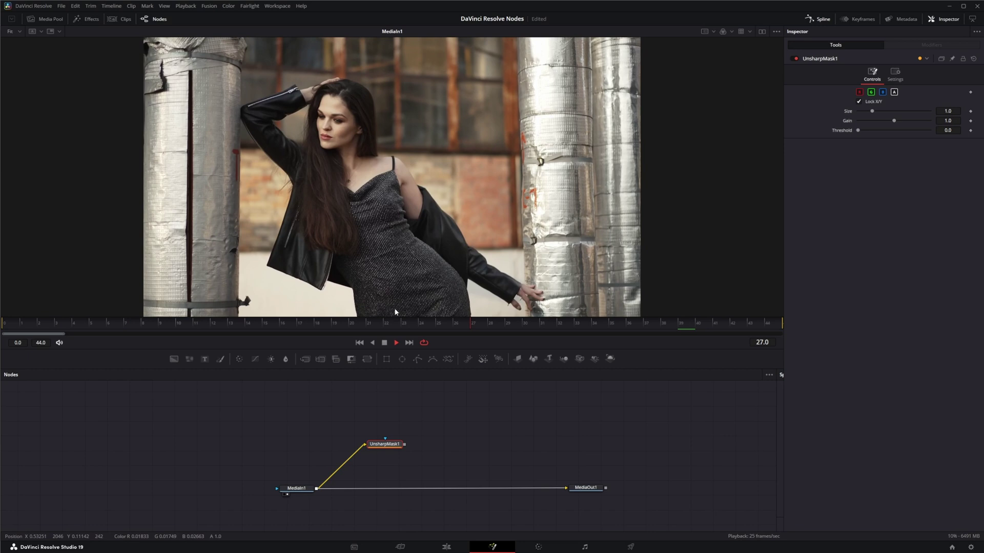
pyautogui.click(359, 343)
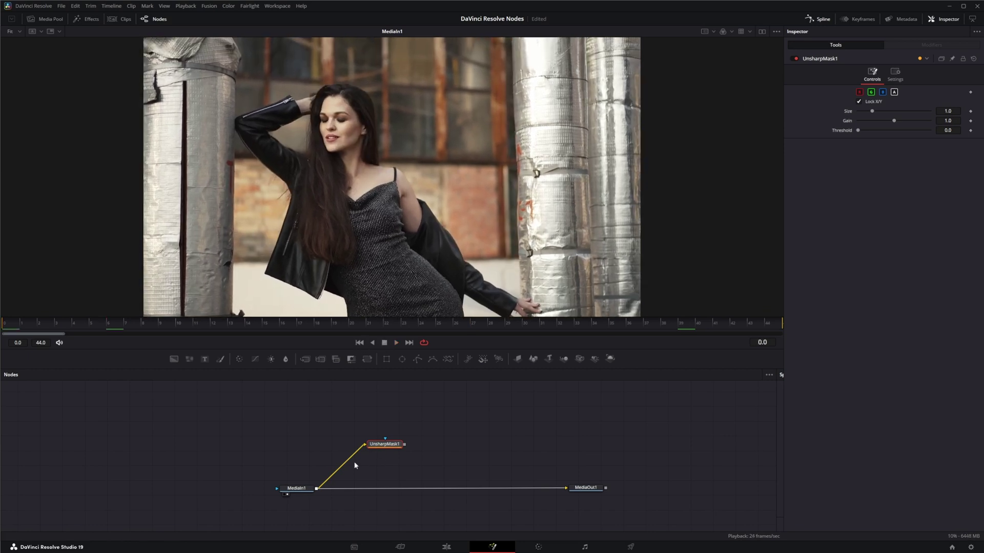
# - View UnsharpMask1 and set Size 2.594, Gain 4.1 and Threshold 0.1671
pyautogui.moveTo(382, 444); pyautogui.dragTo(370, 261)
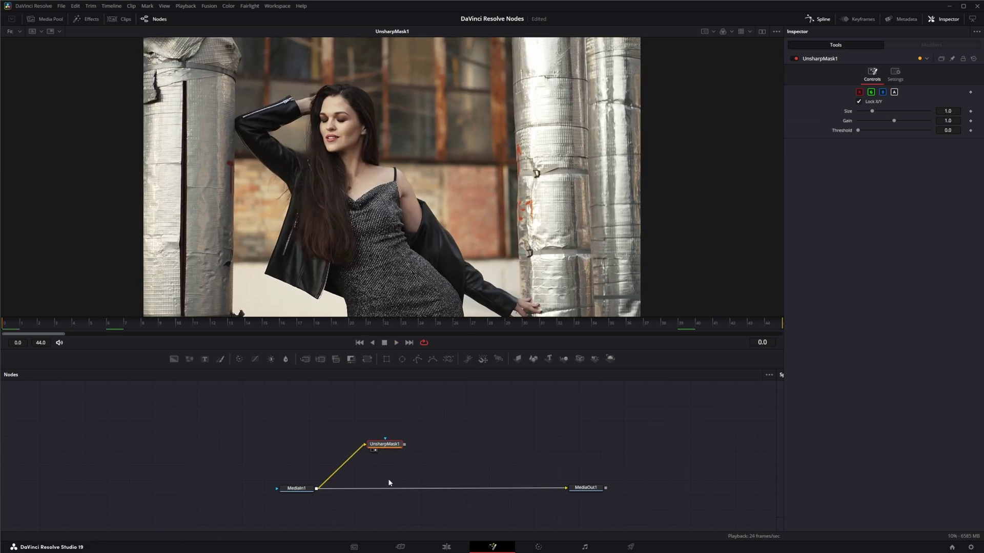
pyautogui.moveTo(381, 446); pyautogui.dragTo(382, 448)
pyautogui.moveTo(883, 110); pyautogui.dragTo(922, 122)
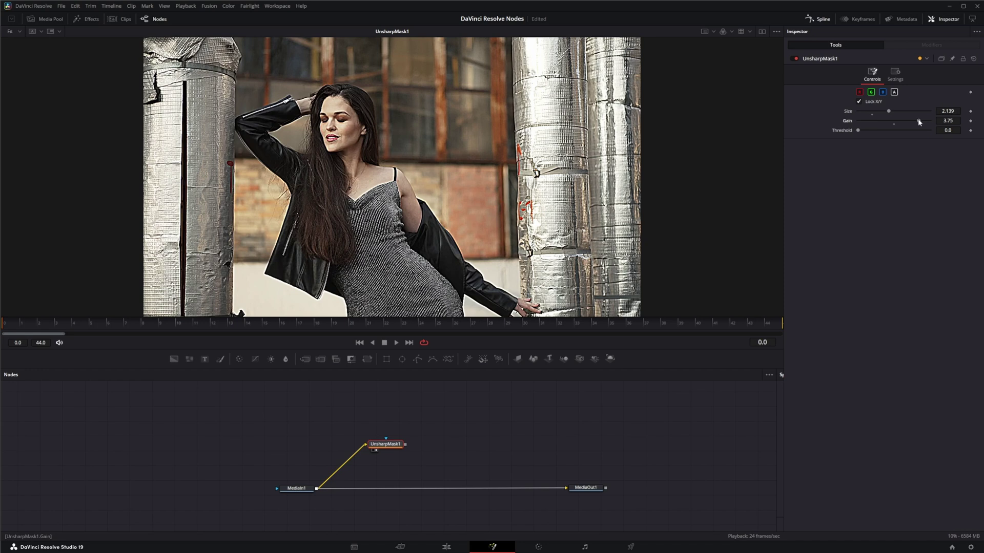
pyautogui.moveTo(858, 131); pyautogui.dragTo(904, 132)
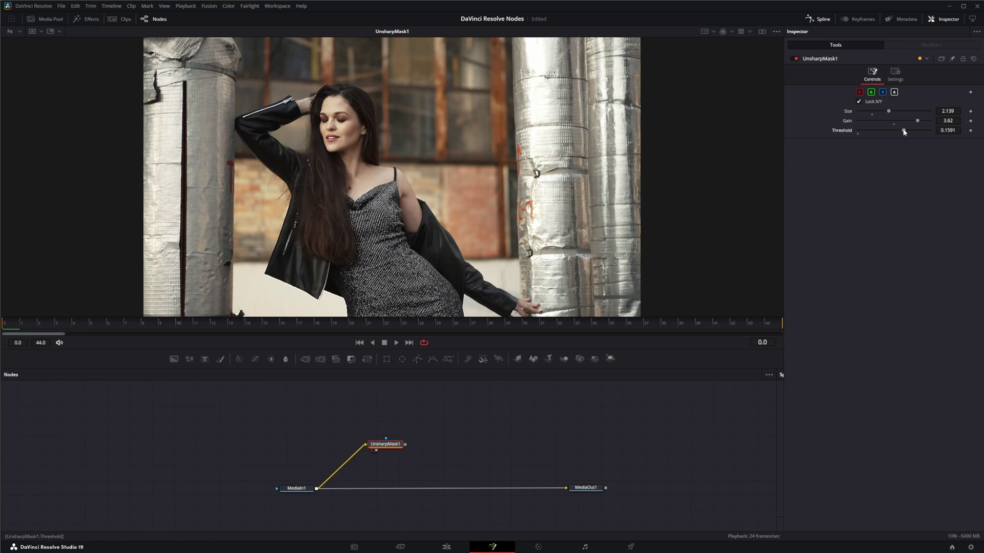
pyautogui.moveTo(894, 132)
pyautogui.mouseDown()
pyautogui.moveTo(880, 131)
pyautogui.moveTo(921, 120)
pyautogui.moveTo(892, 114)
pyautogui.mouseUp()
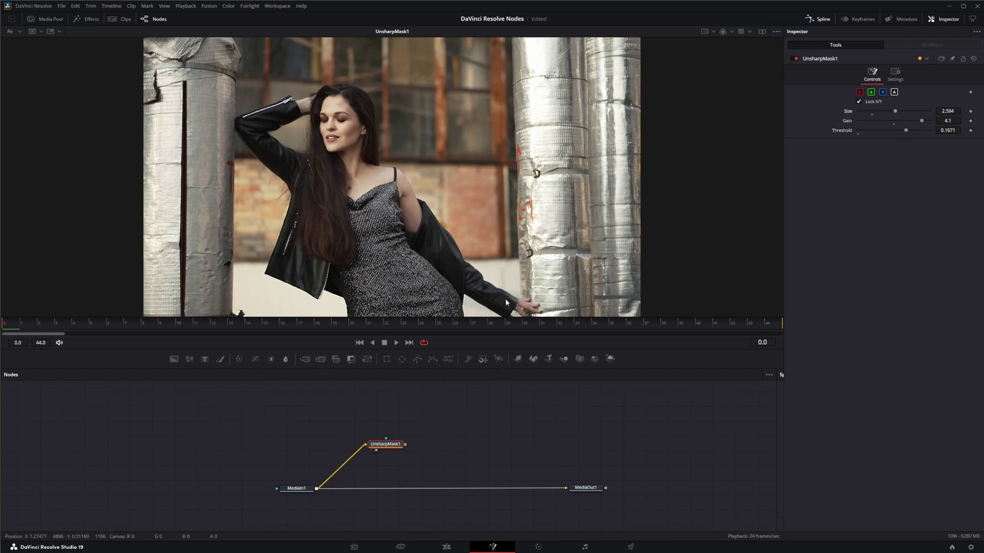
# - Play the sharpened clip to check it, then nudge UnsharpMask1 slightly right
pyautogui.click(397, 342)
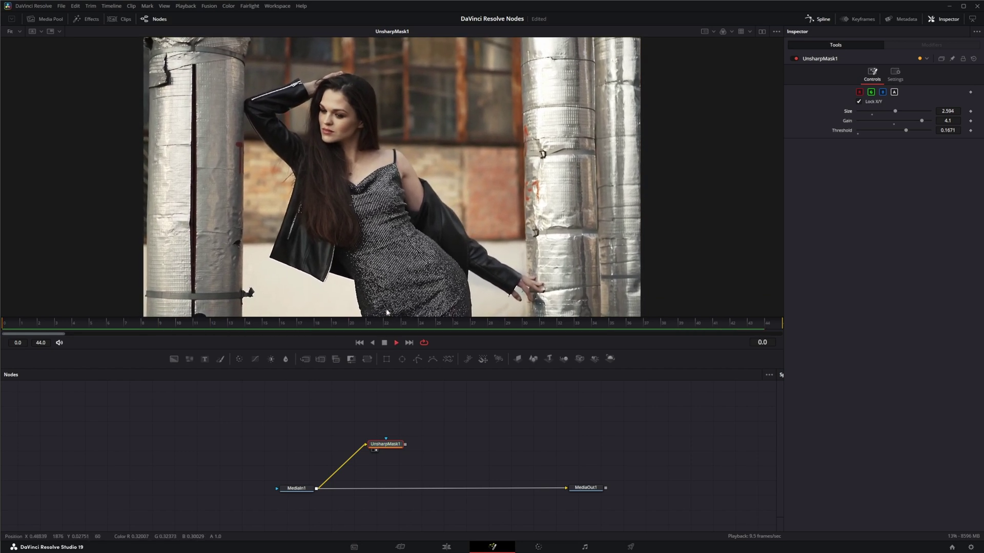
pyautogui.click(384, 343)
pyautogui.moveTo(411, 442); pyautogui.dragTo(417, 441)
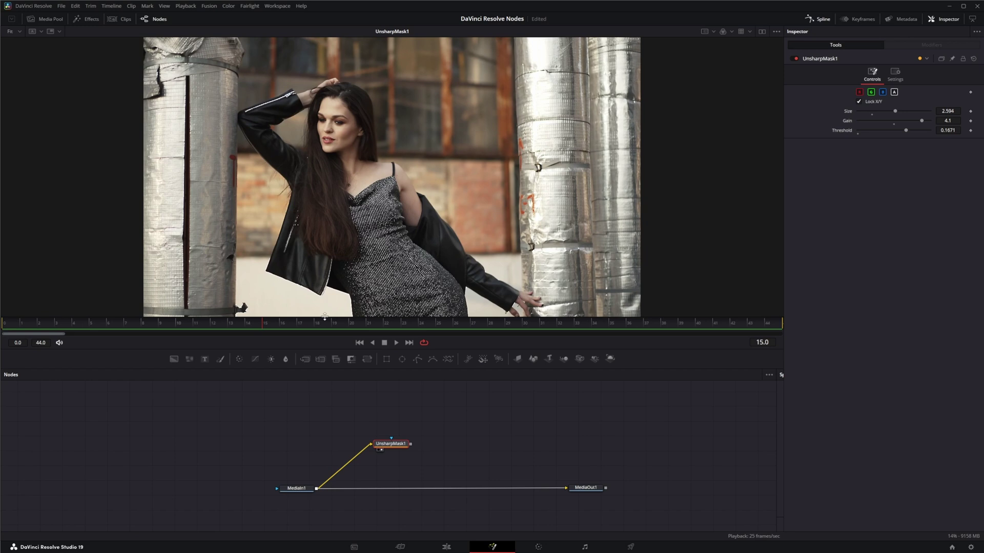
# - Add a Polygon mask and trace a closed outline around the model's dress
pyautogui.click(417, 360)
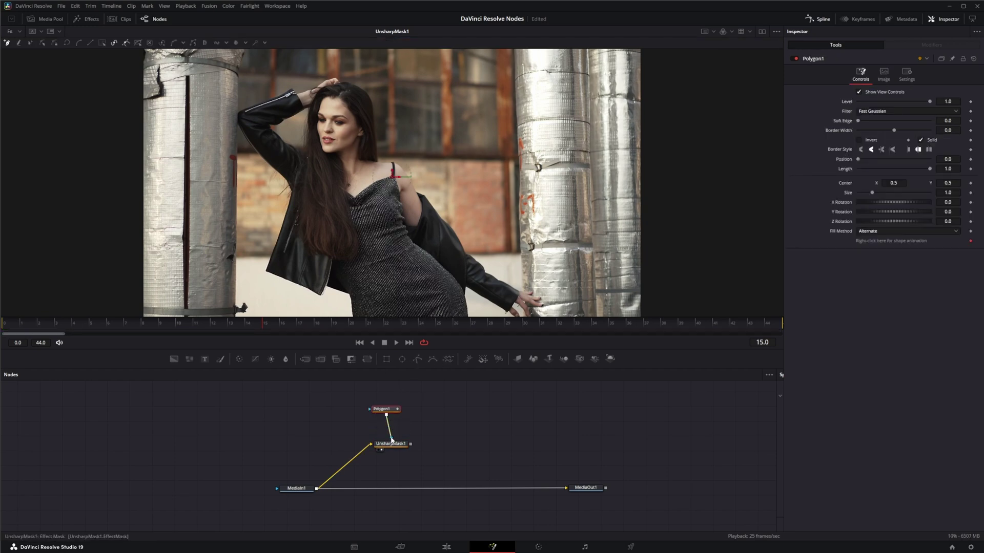
pyautogui.moveTo(391, 439); pyautogui.dragTo(387, 414)
pyautogui.scroll(-3, 342, 292)
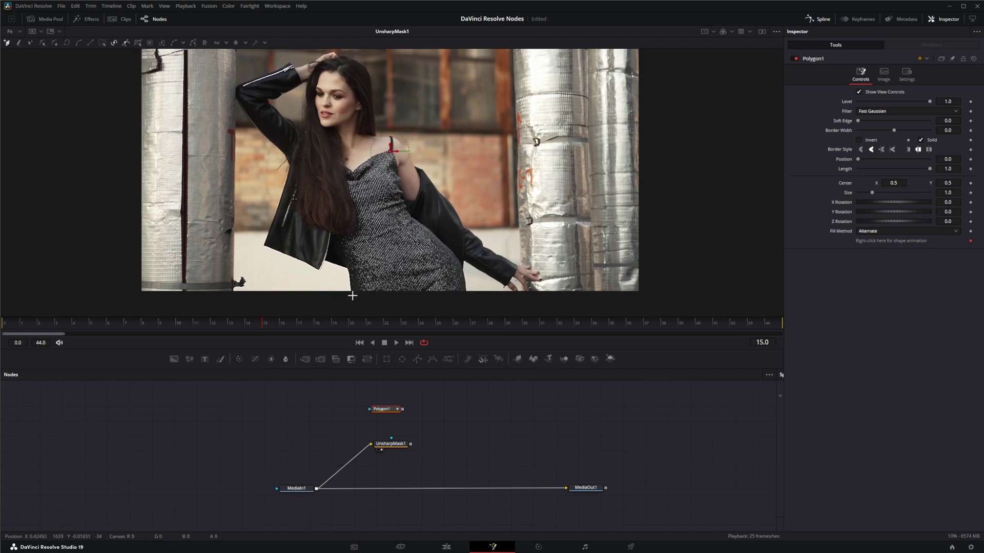
pyautogui.moveTo(352, 296); pyautogui.dragTo(344, 259)
pyautogui.click(312, 155)
pyautogui.click(356, 131)
pyautogui.click(421, 132)
pyautogui.click(438, 210)
pyautogui.click(467, 270)
pyautogui.click(475, 298)
pyautogui.click(353, 297)
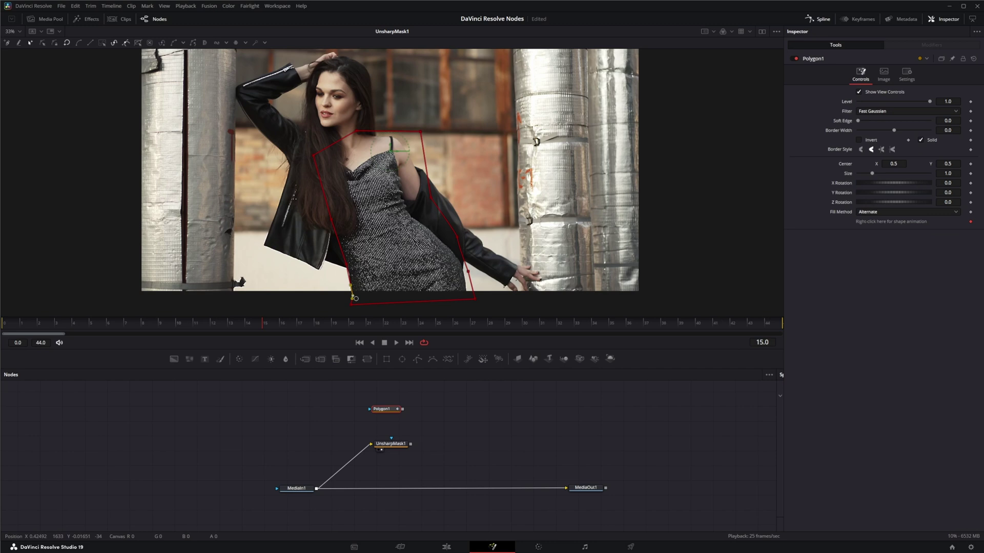
# - Keyframe the mask points through the clip to follow the dress, then wire Polygon1 into UnsharpMask1's effect mask
pyautogui.press('Home')
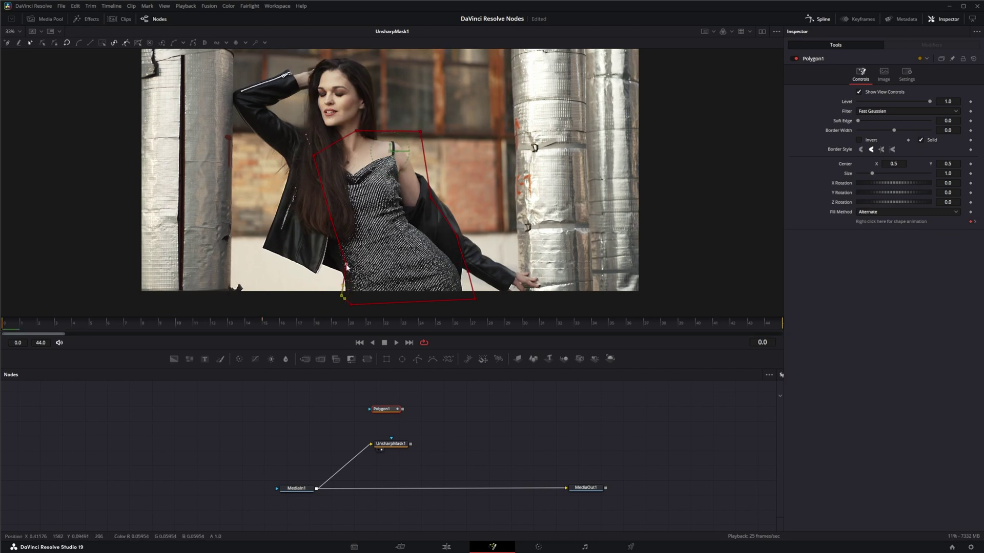
pyautogui.click(143, 327)
pyautogui.click(331, 327)
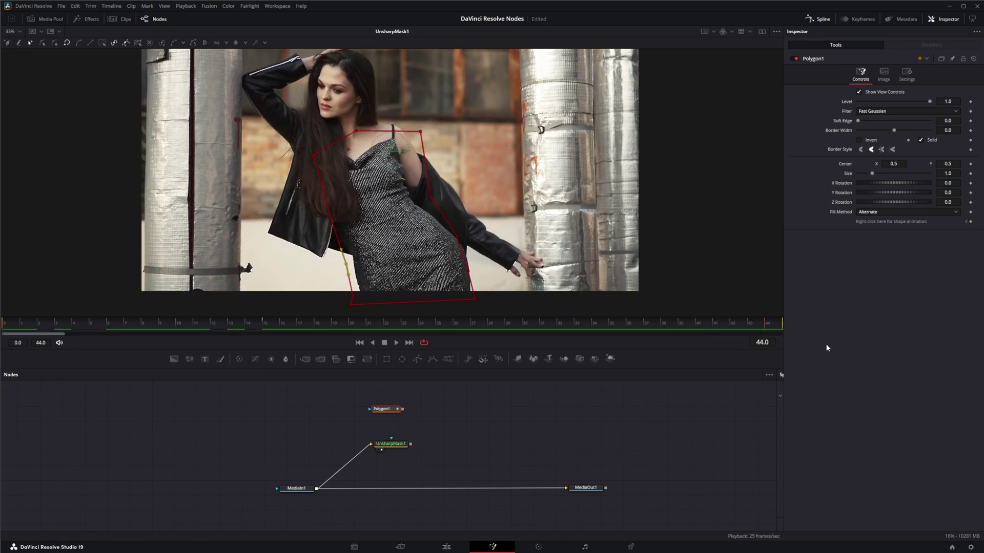
pyautogui.moveTo(351, 287); pyautogui.dragTo(352, 297)
pyautogui.click(281, 327)
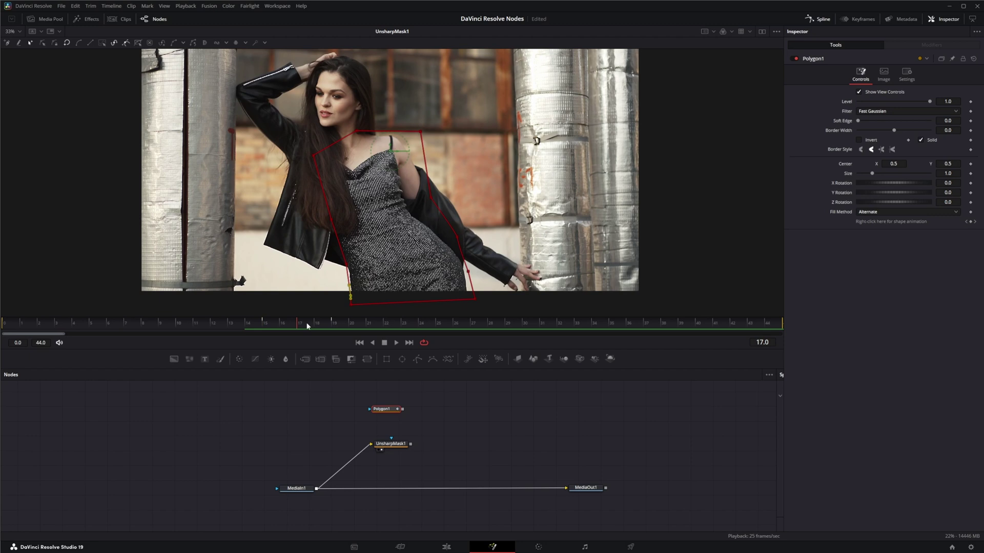
pyautogui.press('End')
pyautogui.click(467, 266)
pyautogui.moveTo(467, 266); pyautogui.dragTo(474, 270)
pyautogui.moveTo(759, 332); pyautogui.dragTo(1, 339)
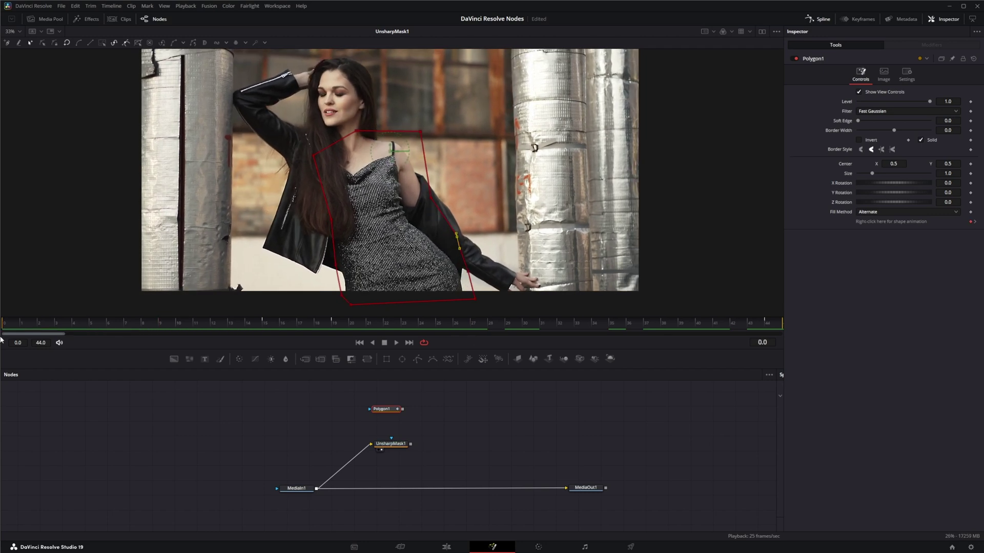
pyautogui.moveTo(403, 409)
pyautogui.mouseDown()
pyautogui.moveTo(391, 440)
pyautogui.moveTo(400, 412)
pyautogui.mouseUp()
pyautogui.click(389, 443)
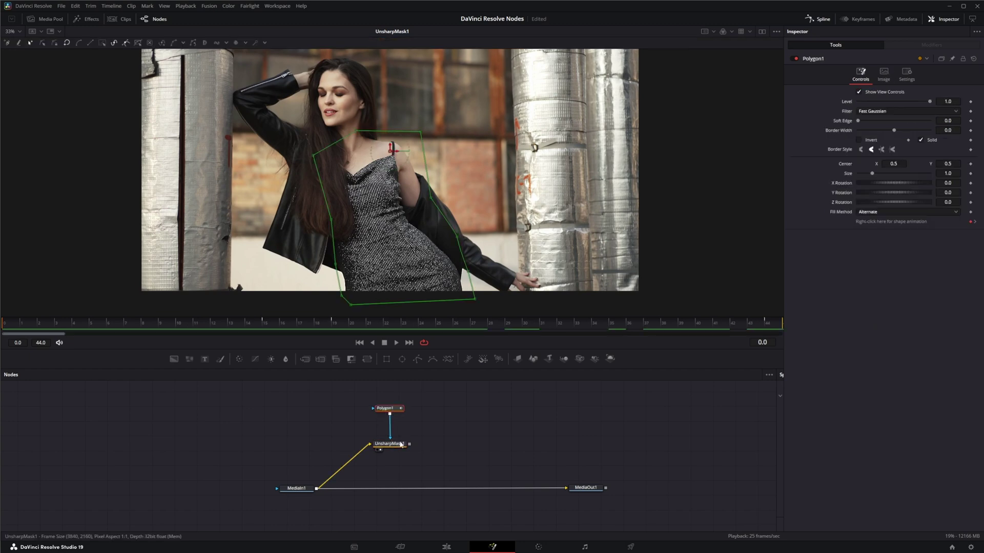
# - Add a Bitmap node via 'bitm' search and feed UnsharpMask1's output into it
pyautogui.click(480, 438)
pyautogui.hotkey('shift', 'space')
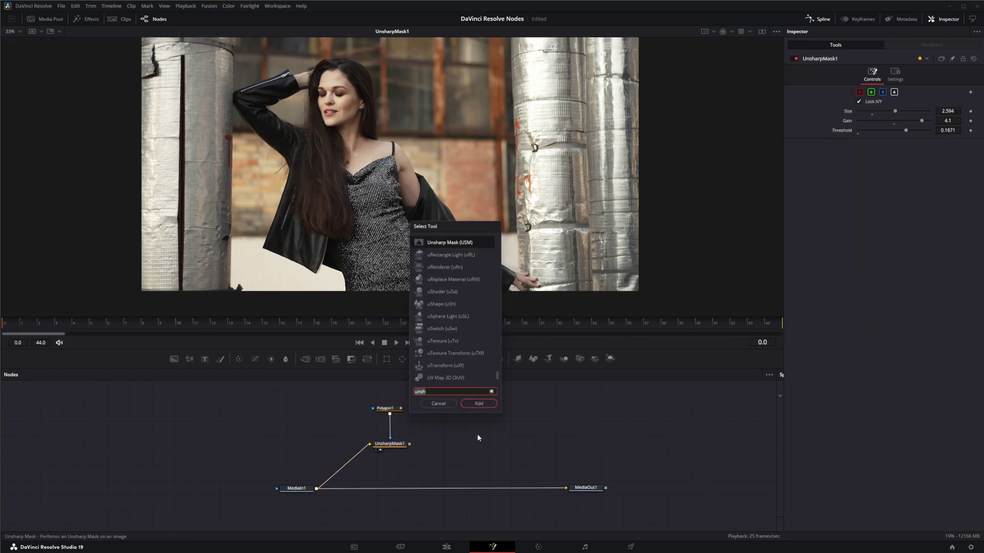
pyautogui.write('bitma')
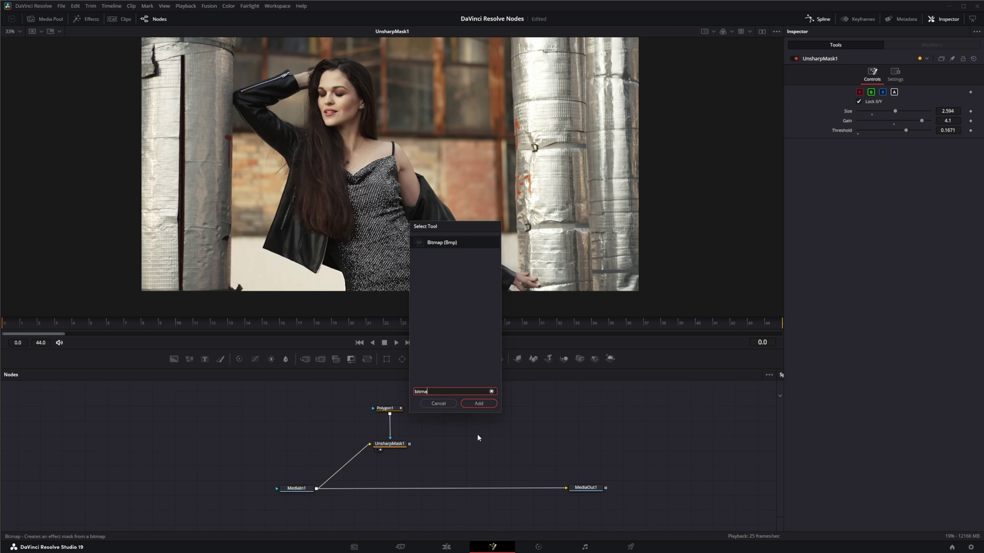
pyautogui.press('Return')
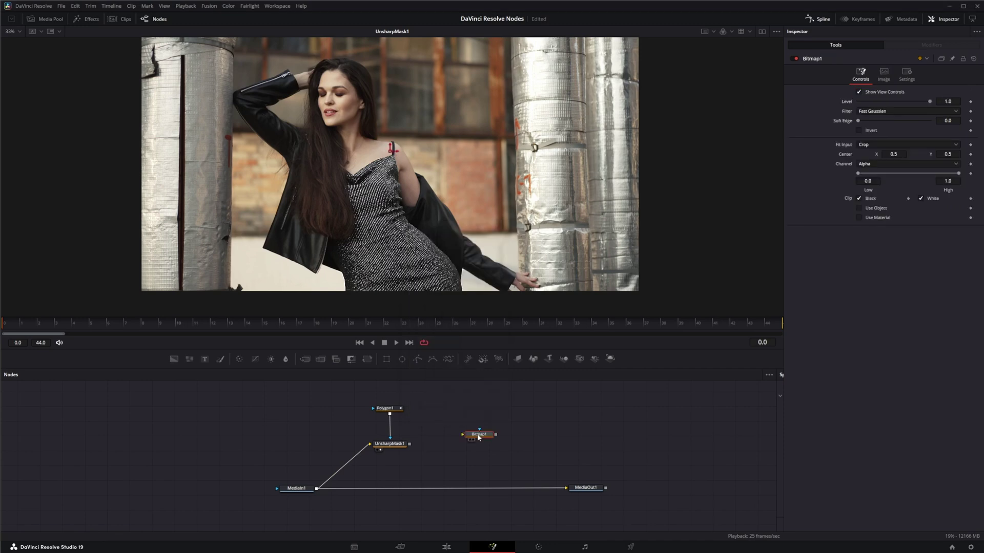
pyautogui.moveTo(478, 437); pyautogui.dragTo(451, 172)
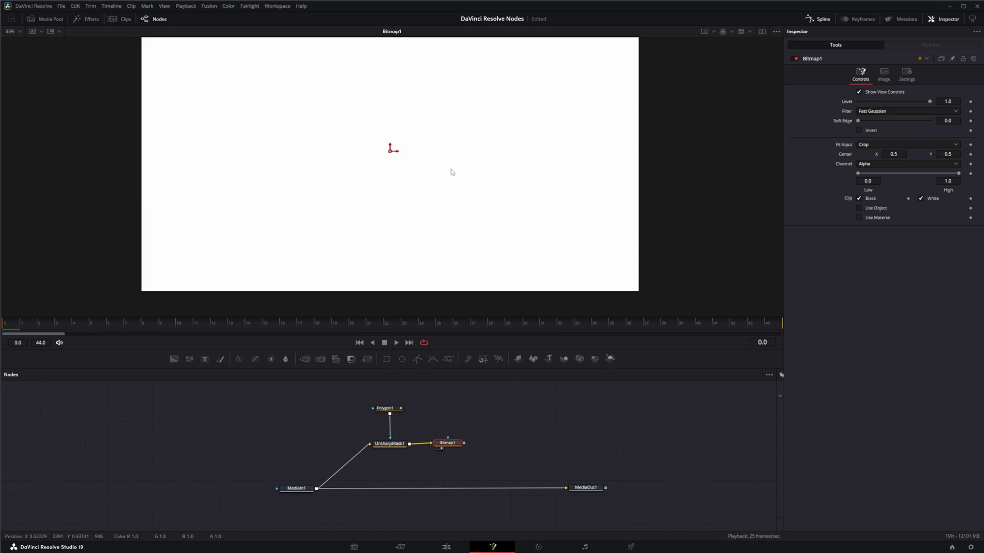
# - Set Bitmap1's Channel to Luminance and raise Low to 0.924
pyautogui.click(873, 163)
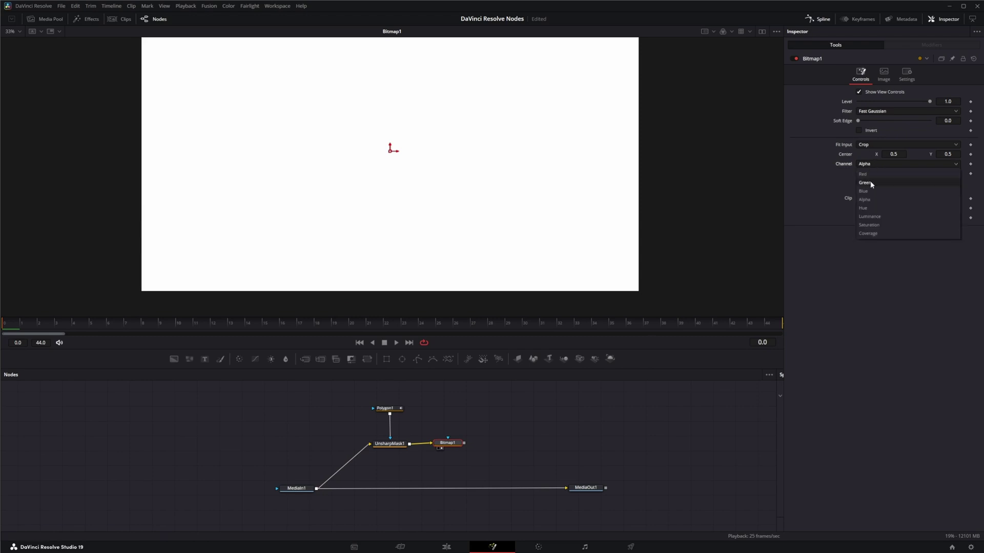
pyautogui.click(879, 216)
pyautogui.moveTo(865, 176); pyautogui.dragTo(947, 176)
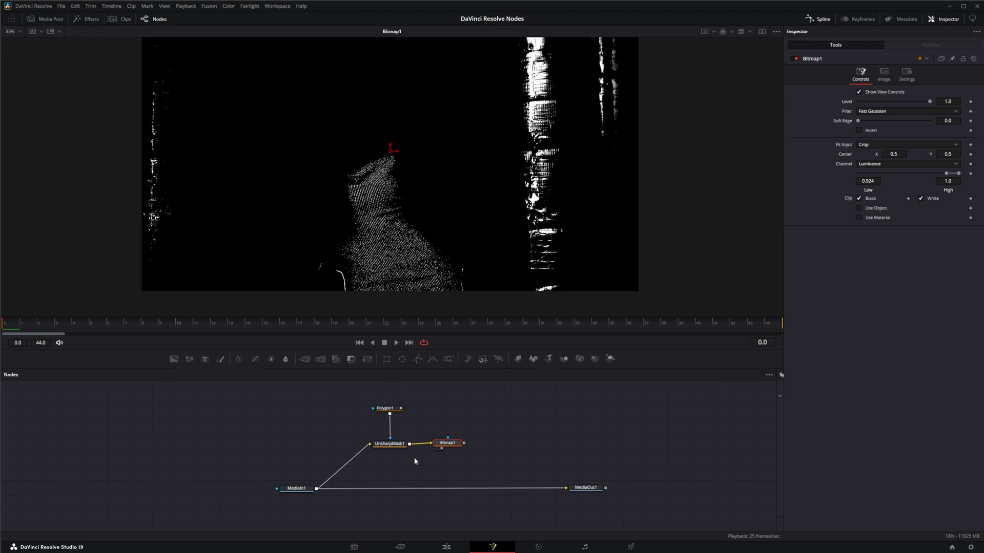
# - Adjust Polygon1's lower-left and right-edge points to hug the dress
pyautogui.click(388, 409)
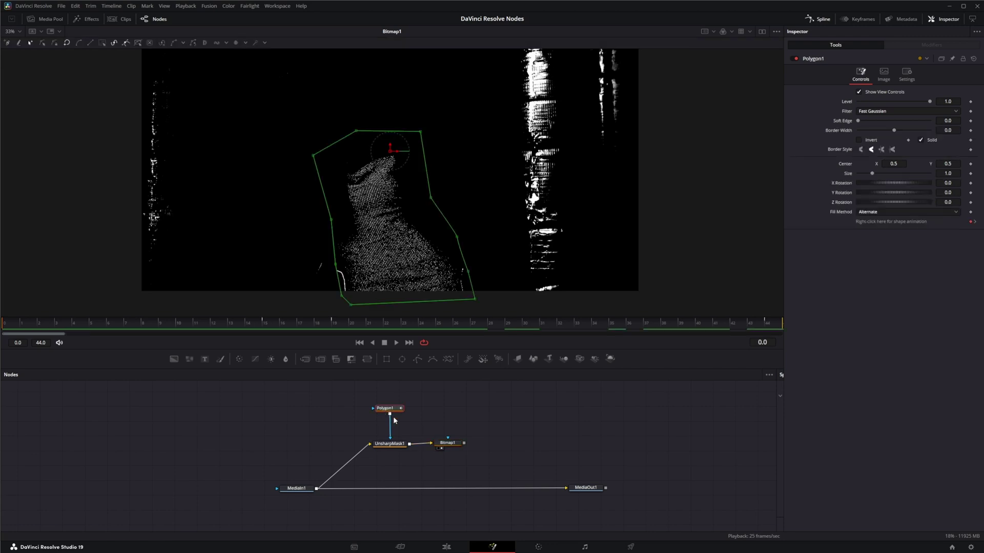
pyautogui.click(337, 268)
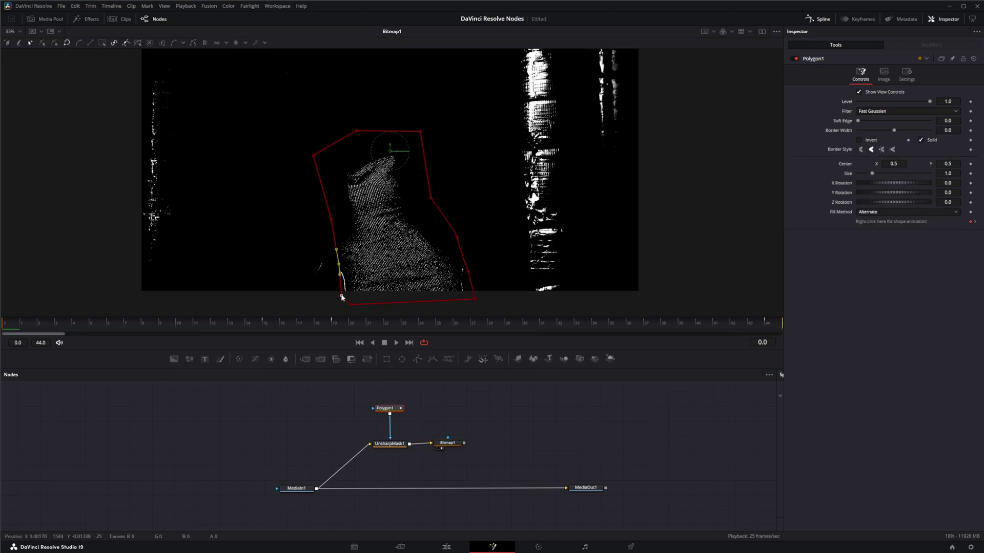
pyautogui.moveTo(343, 297)
pyautogui.mouseDown()
pyautogui.moveTo(340, 279)
pyautogui.moveTo(346, 289)
pyautogui.mouseUp()
pyautogui.moveTo(468, 275); pyautogui.dragTo(464, 302)
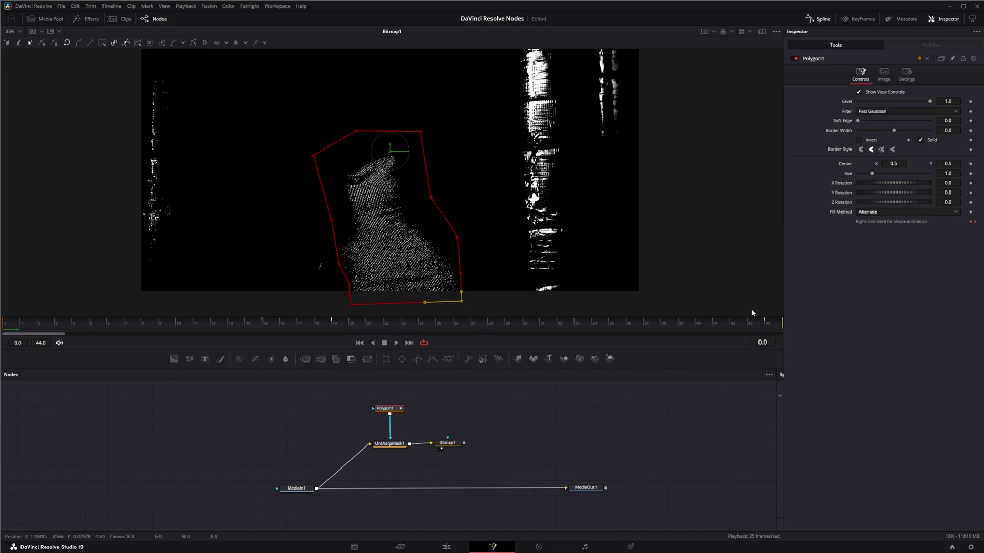
# - Refit the left and right mask points at the frame 15 and frame 19 keyframes
pyautogui.click(975, 223)
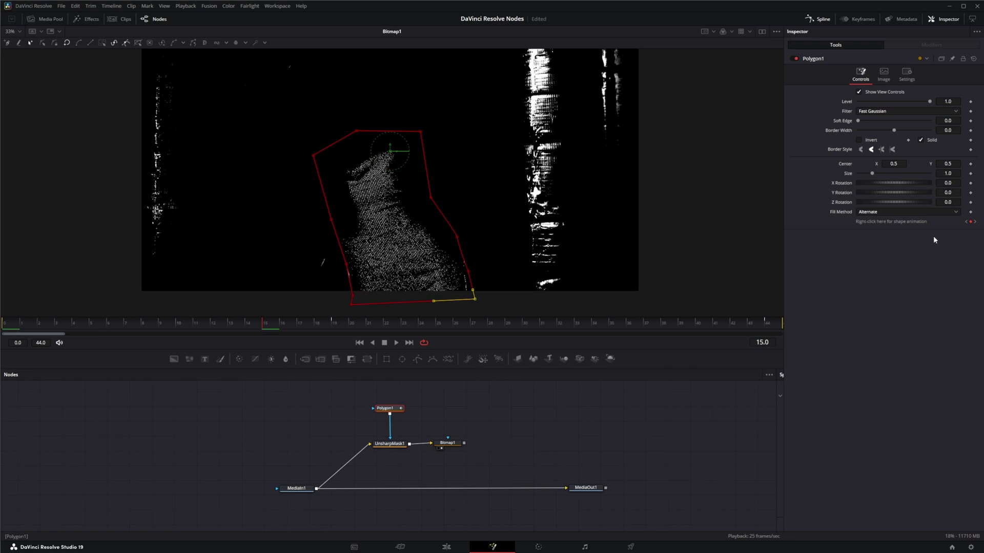
pyautogui.click(348, 267)
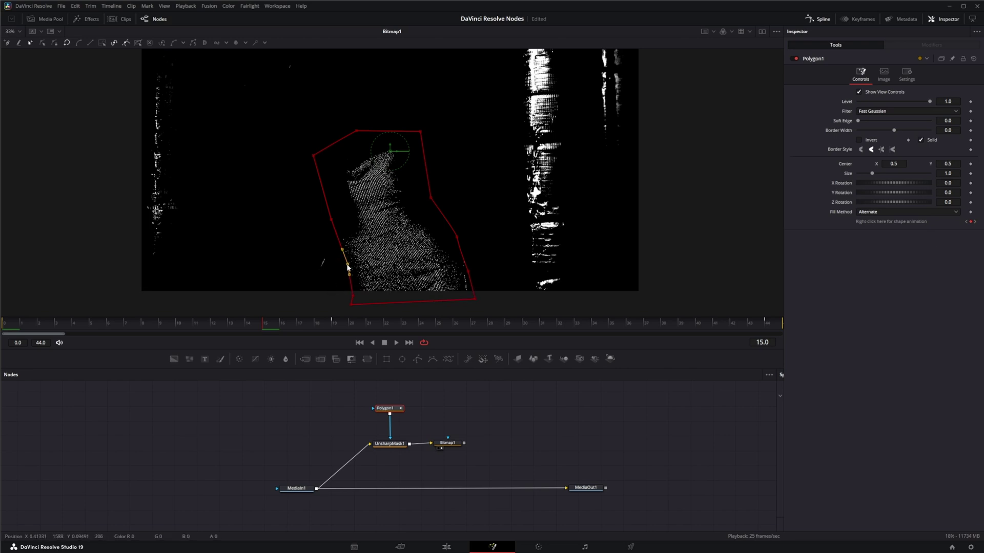
pyautogui.moveTo(468, 274); pyautogui.dragTo(466, 303)
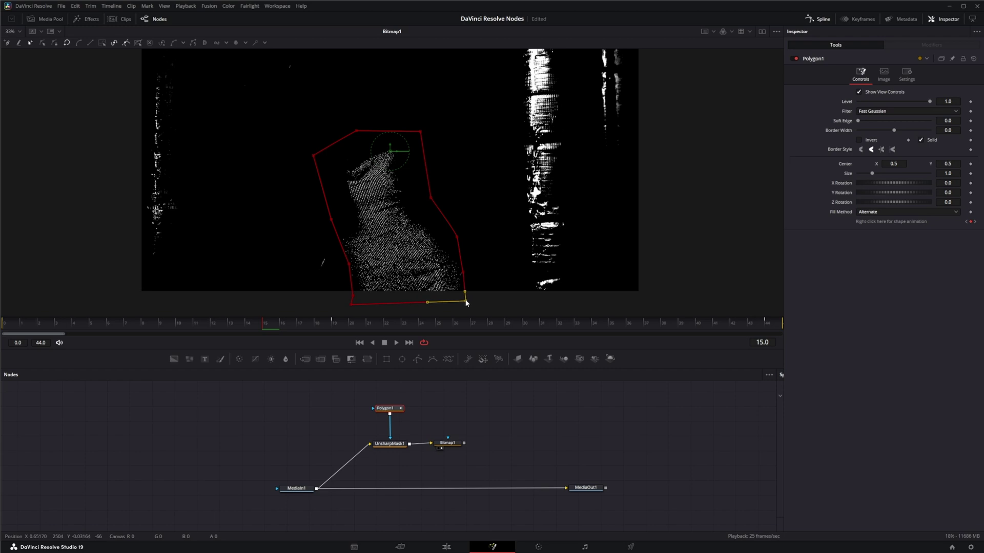
pyautogui.click(975, 222)
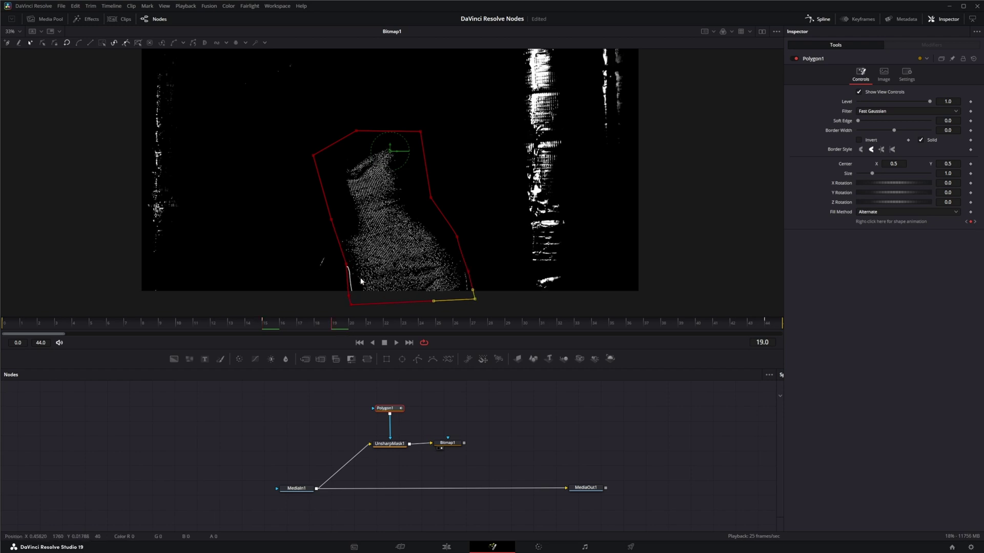
pyautogui.click(349, 266)
pyautogui.moveTo(350, 298); pyautogui.dragTo(354, 297)
pyautogui.moveTo(467, 274); pyautogui.dragTo(467, 301)
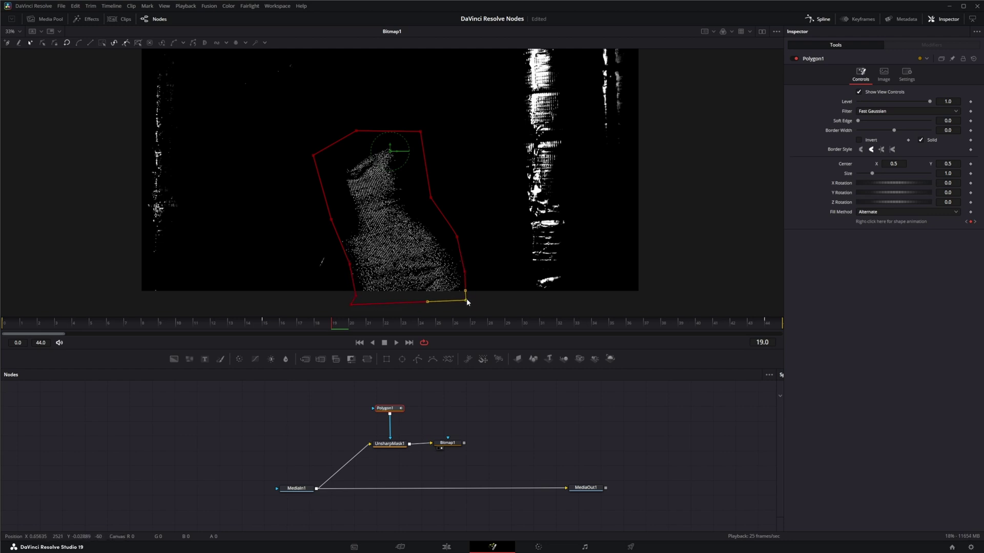
# - Reshape the mask's edge points at frame 44, then scrub back to frame 0
pyautogui.click(975, 222)
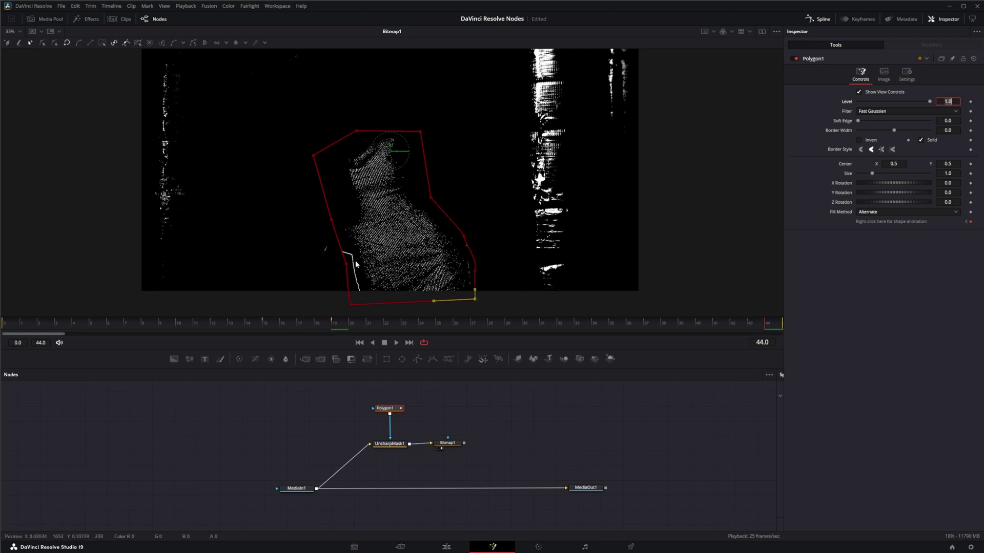
pyautogui.moveTo(346, 266); pyautogui.dragTo(357, 263)
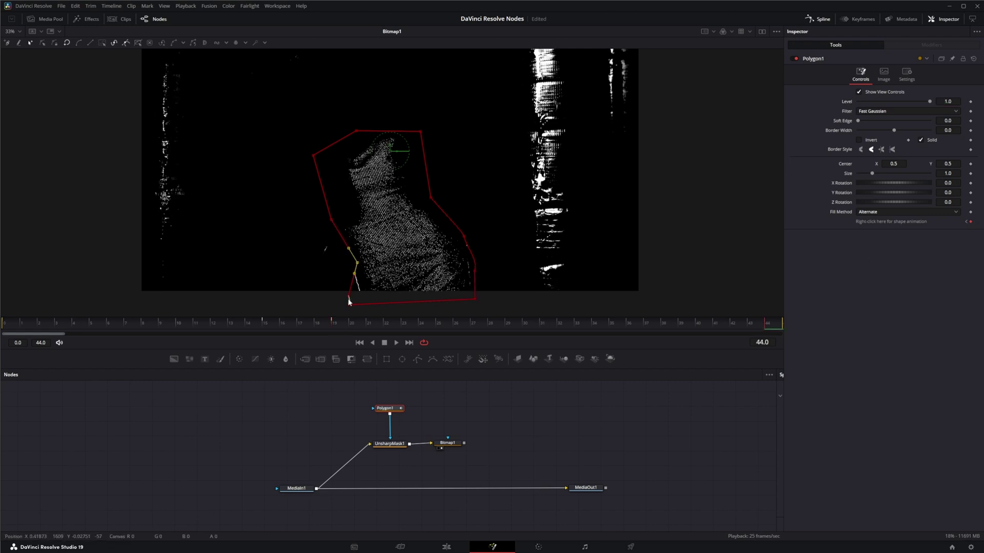
pyautogui.moveTo(348, 299); pyautogui.dragTo(364, 300)
pyautogui.moveTo(472, 270); pyautogui.dragTo(466, 275)
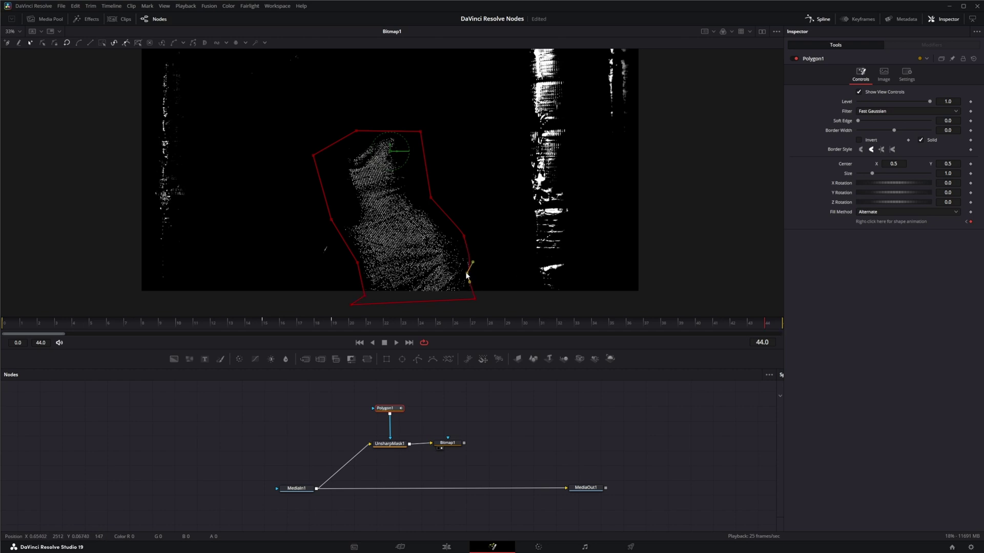
pyautogui.moveTo(464, 238); pyautogui.dragTo(461, 239)
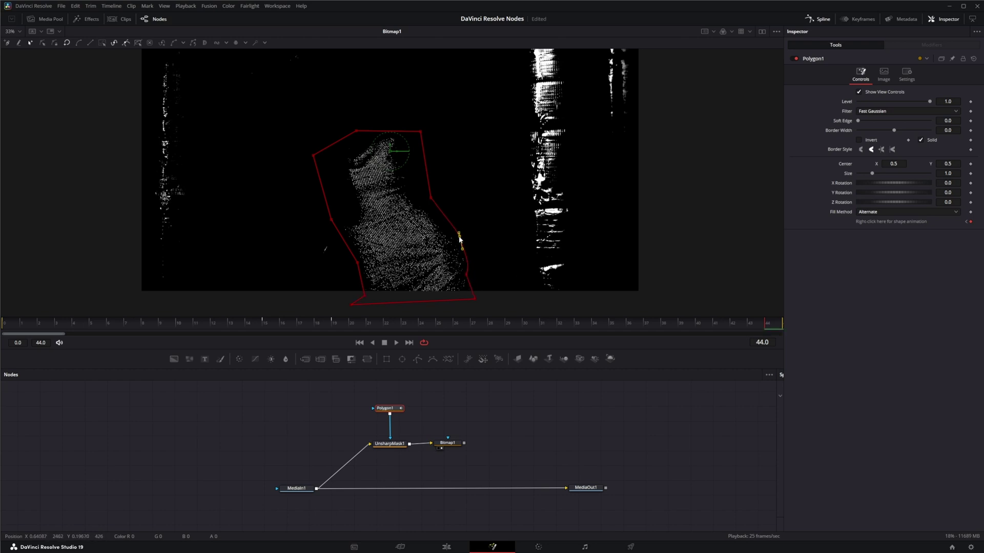
pyautogui.click(475, 297)
pyautogui.moveTo(728, 327); pyautogui.dragTo(14, 331)
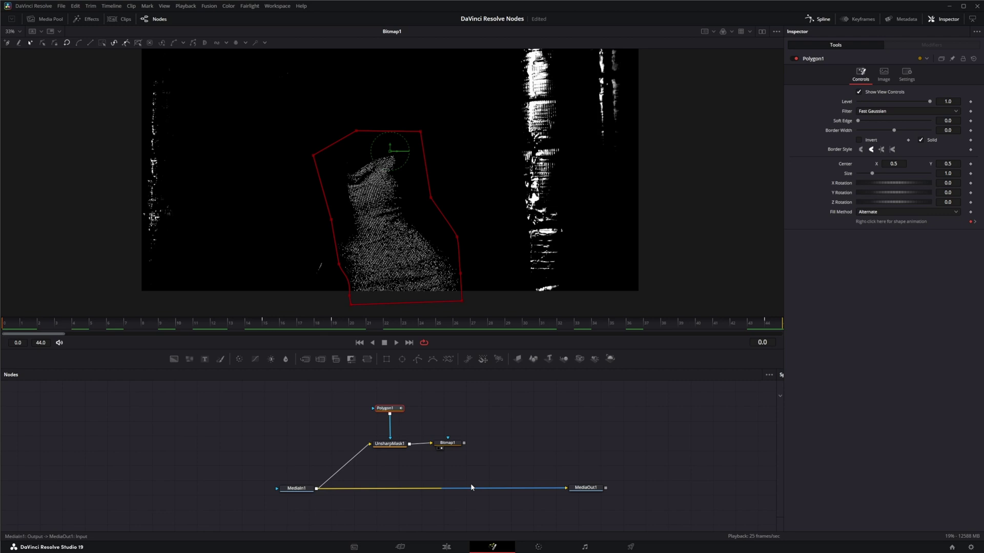
# - Add Background1, insert Merge1 between MediaIn1 and MediaOut1, and make Background1 its foreground
pyautogui.moveTo(448, 442); pyautogui.dragTo(455, 442)
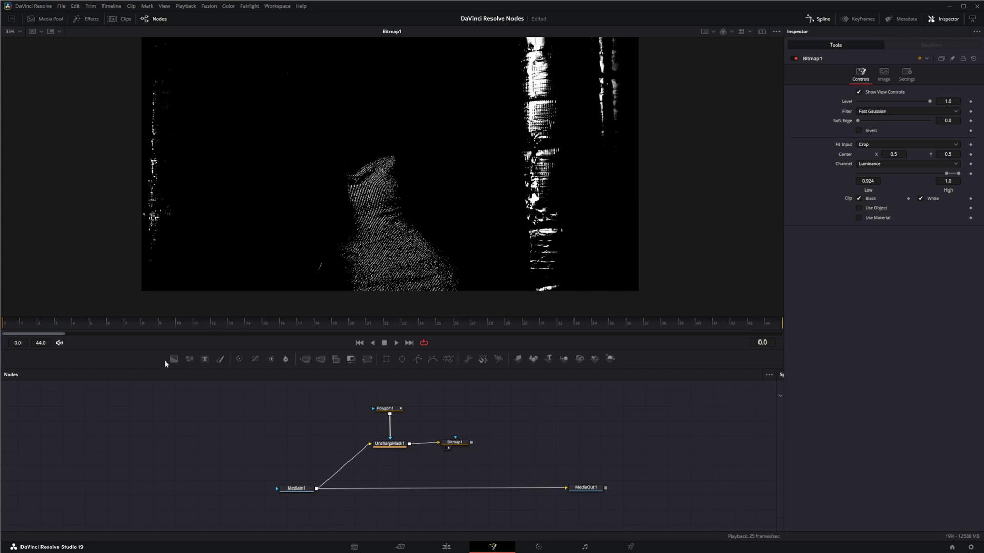
pyautogui.moveTo(171, 360); pyautogui.dragTo(463, 198)
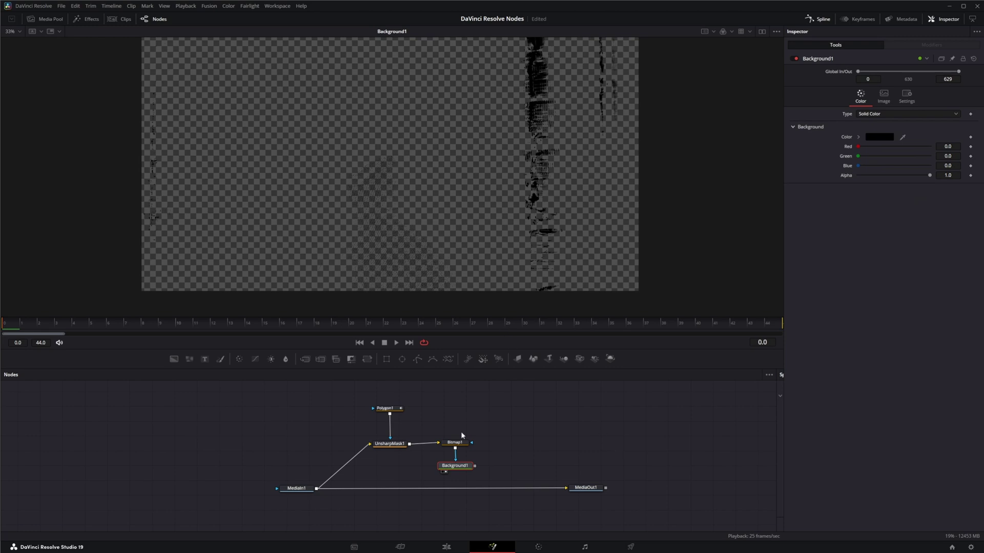
pyautogui.moveTo(587, 488); pyautogui.dragTo(586, 513)
pyautogui.moveTo(301, 492); pyautogui.dragTo(287, 514)
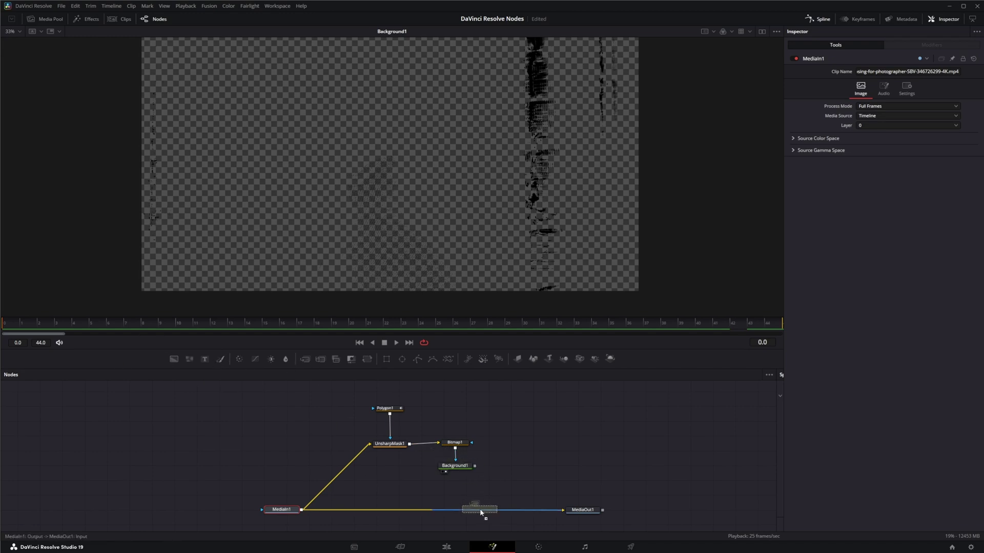
pyautogui.moveTo(480, 509); pyautogui.dragTo(479, 509)
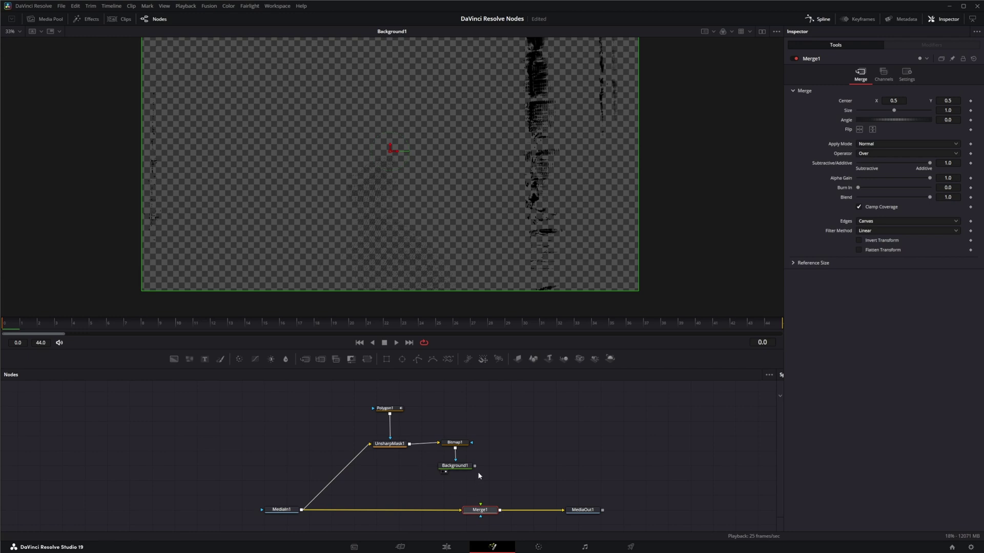
pyautogui.moveTo(475, 466); pyautogui.dragTo(485, 514)
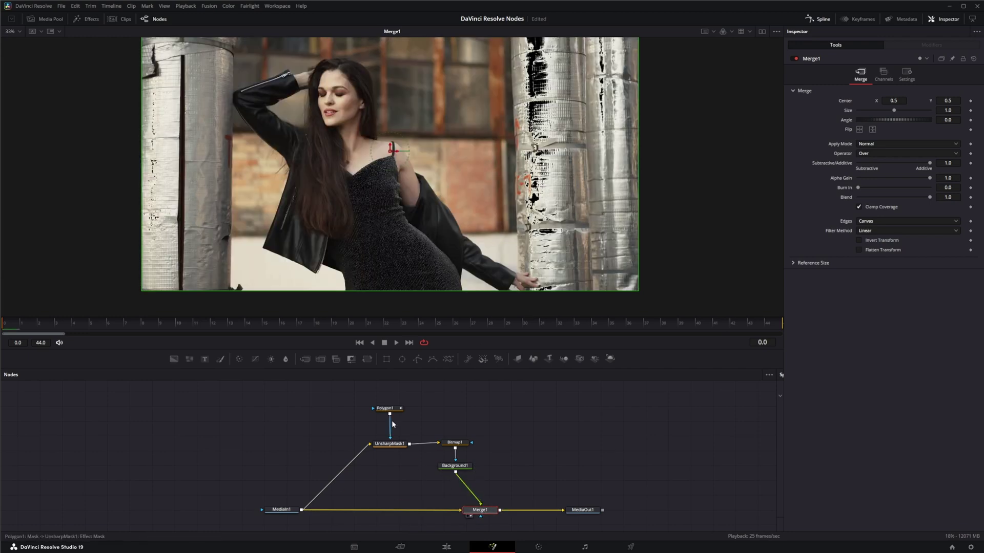
# - Sample a warm tan from the image for Background1 and connect Polygon1 as Merge1's mask
pyautogui.moveTo(458, 470); pyautogui.dragTo(463, 464)
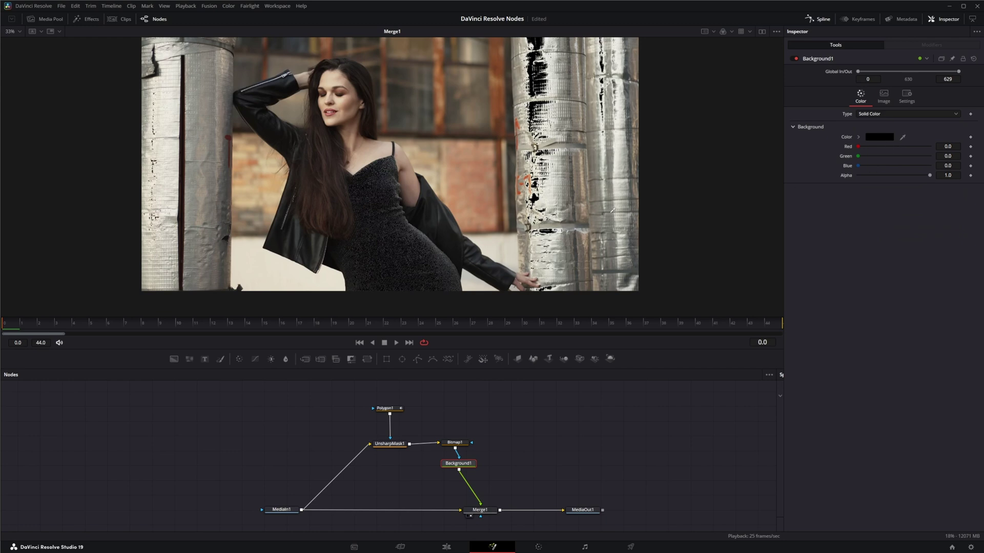
pyautogui.moveTo(612, 210); pyautogui.dragTo(489, 179)
pyautogui.moveTo(483, 512); pyautogui.dragTo(472, 514)
pyautogui.moveTo(390, 414); pyautogui.dragTo(471, 515)
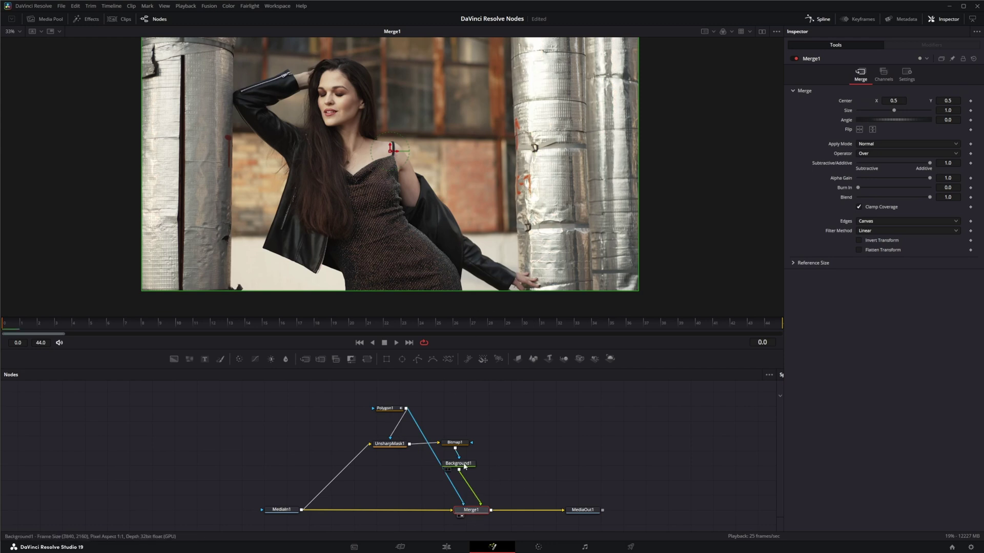
# - Stop playback and return the playhead to frame 0, keeping Background1's colour settings in view
pyautogui.moveTo(459, 463); pyautogui.dragTo(460, 461)
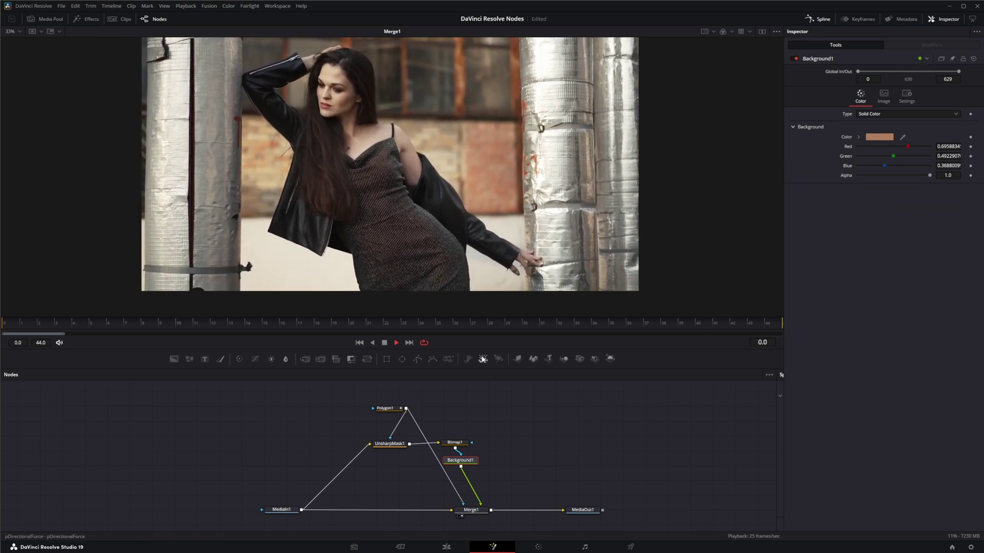
pyautogui.click(384, 342)
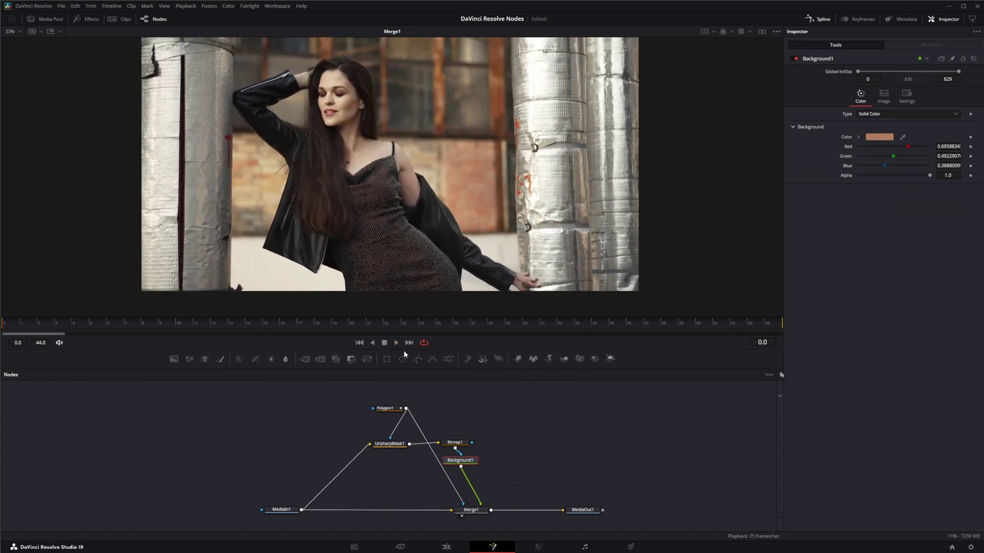
pyautogui.moveTo(760, 324); pyautogui.dragTo(6, 341)
# - Add a Glow node and insert it between Background1 and Merge1
pyautogui.click(519, 444)
pyautogui.hotkey('shift', 'space')
pyautogui.write('s')
pyautogui.press('BackSpace')
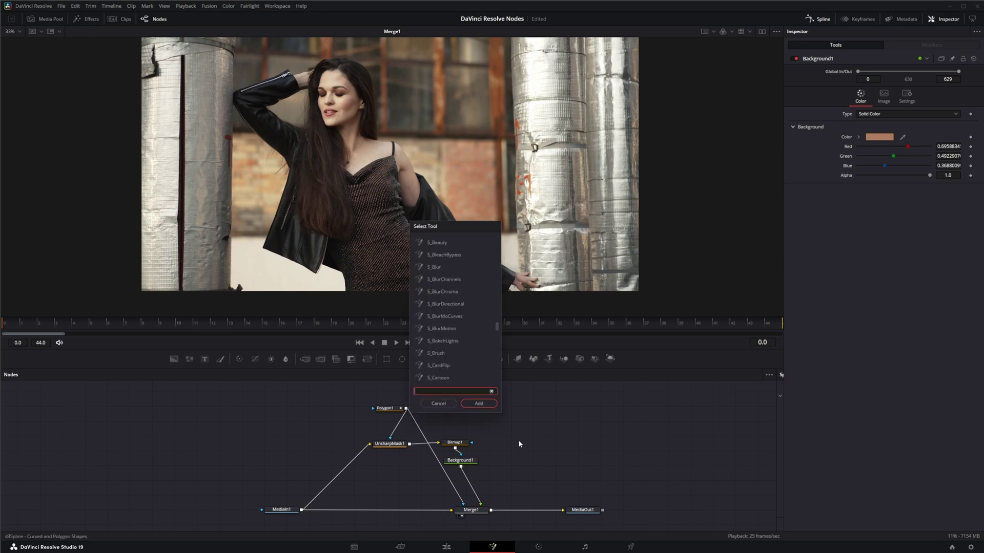
pyautogui.write('glo')
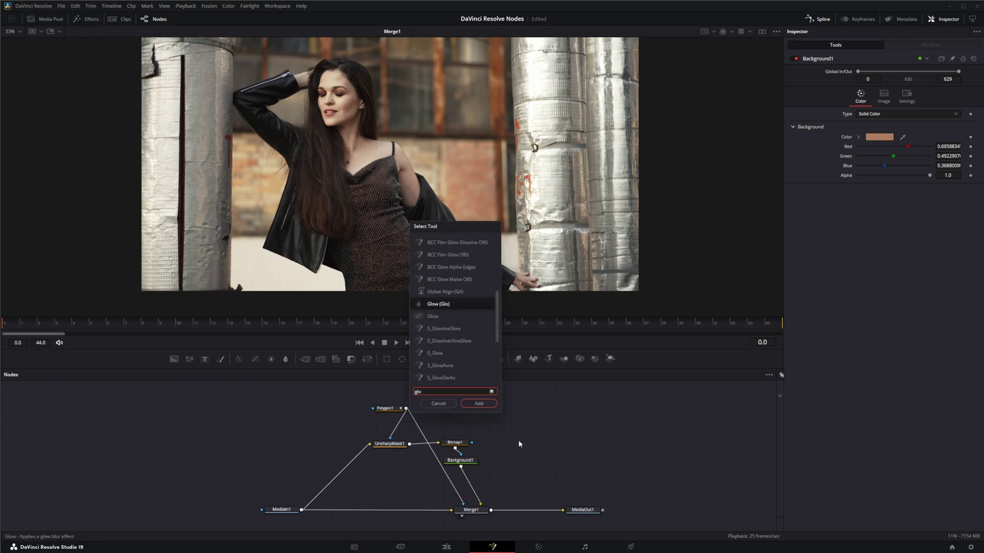
pyautogui.press('Return')
pyautogui.moveTo(519, 444); pyautogui.dragTo(497, 488)
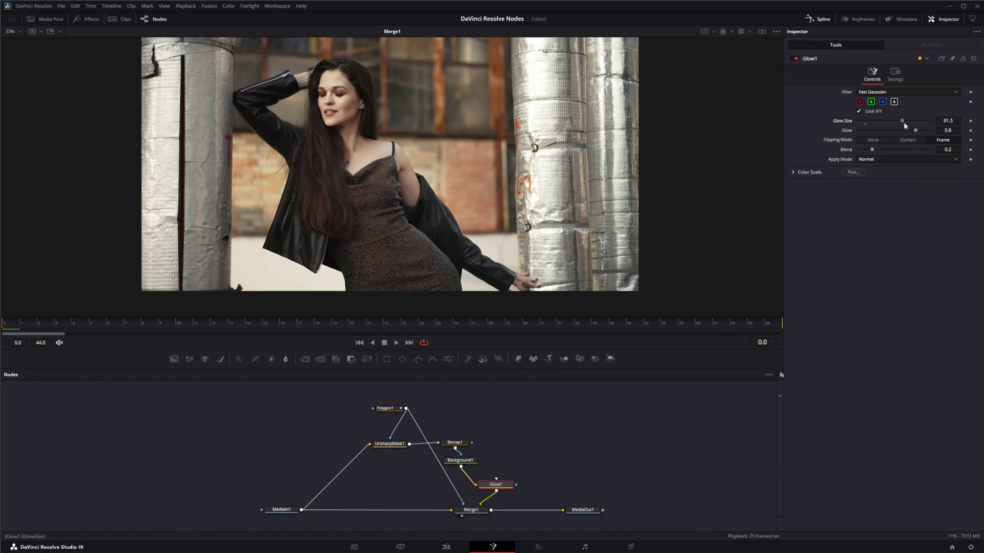
# - Set Glow1 to Glow Size 40.6 and Glow 0.963, and mask it with Polygon1
pyautogui.moveTo(905, 122); pyautogui.dragTo(929, 132)
pyautogui.moveTo(903, 120); pyautogui.dragTo(887, 121)
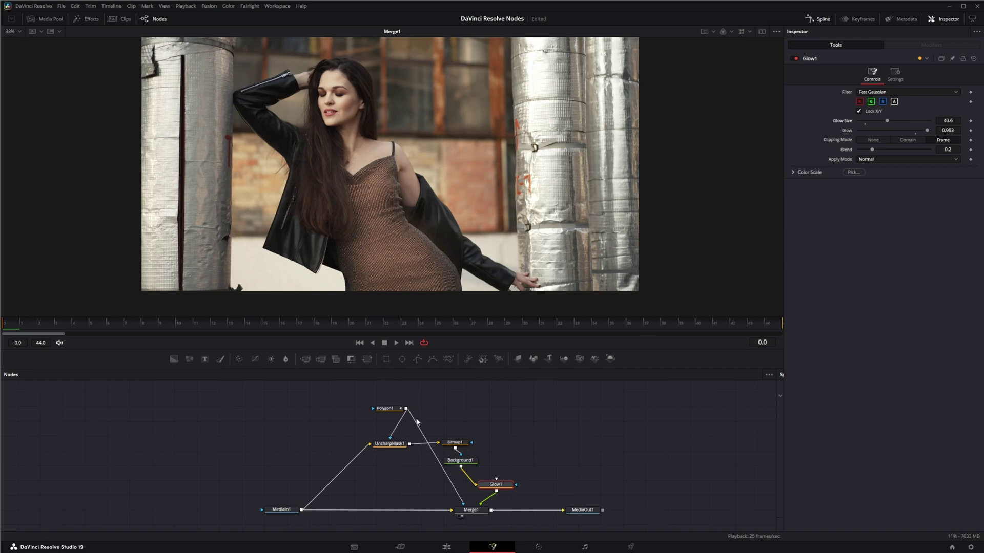
pyautogui.moveTo(407, 408); pyautogui.dragTo(516, 488)
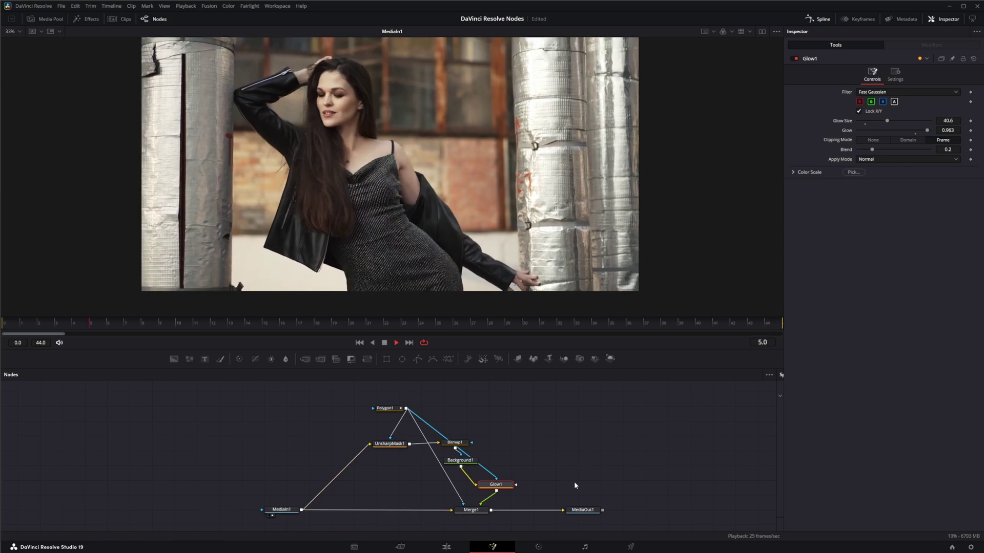
# - Show MediaOut1 and change Background1's colour to deep blue (R 0.141, G 0.196, B 0.694)
pyautogui.press('1')
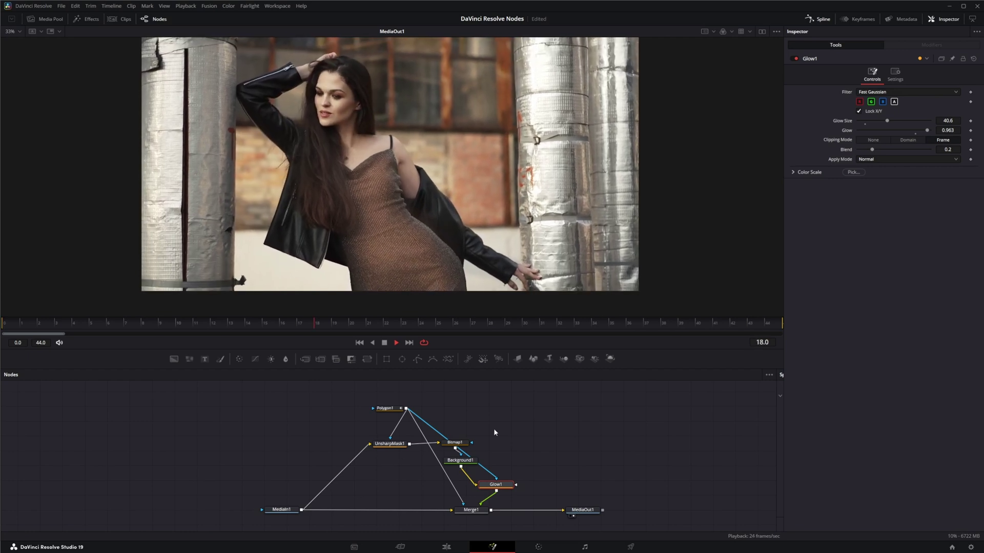
pyautogui.click(460, 460)
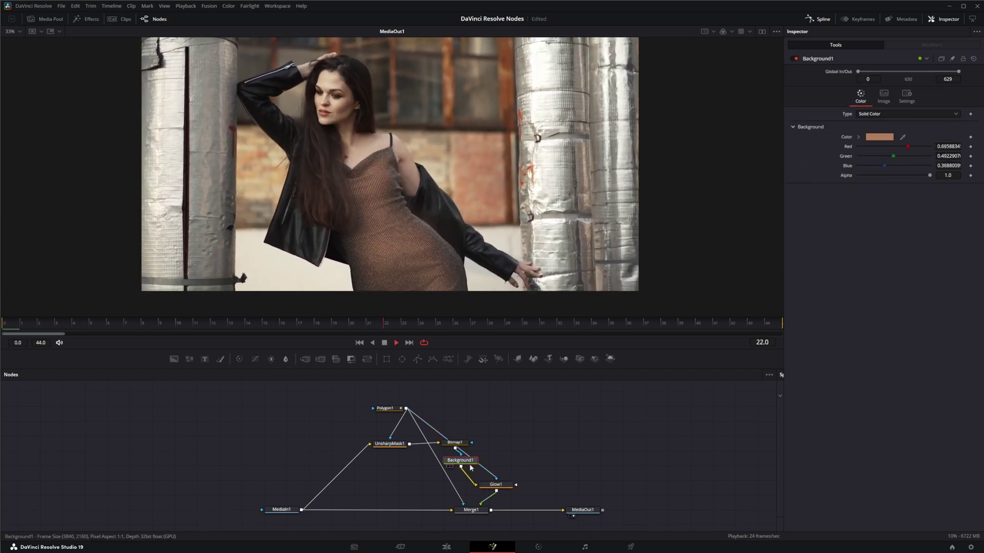
pyautogui.click(881, 137)
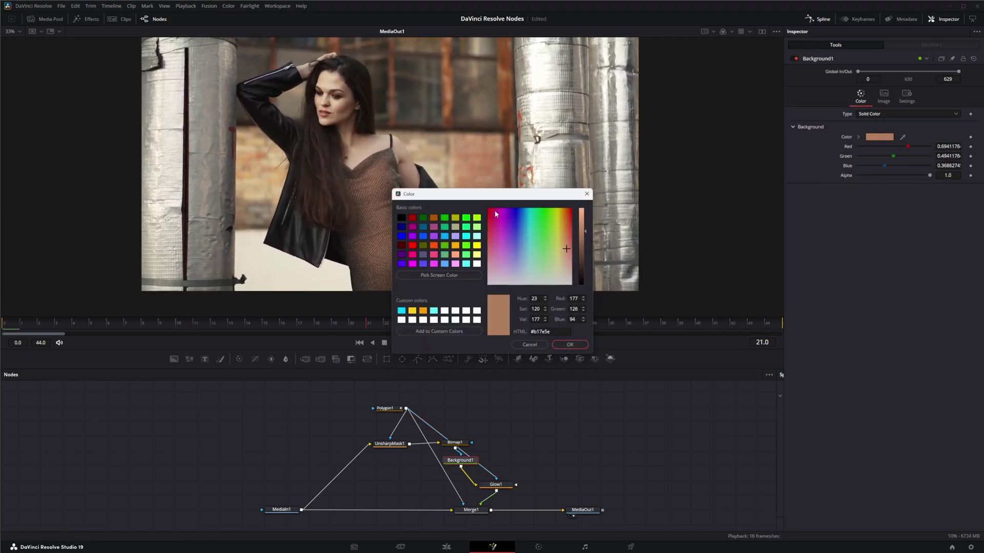
pyautogui.moveTo(726, 159)
pyautogui.mouseDown()
pyautogui.moveTo(755, 158)
pyautogui.moveTo(735, 152)
pyautogui.mouseUp()
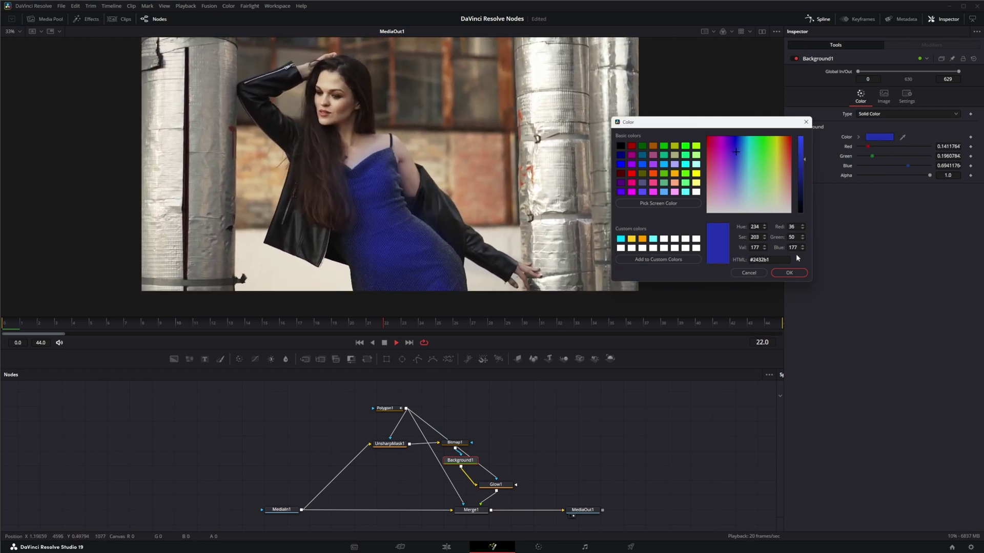
pyautogui.click(789, 272)
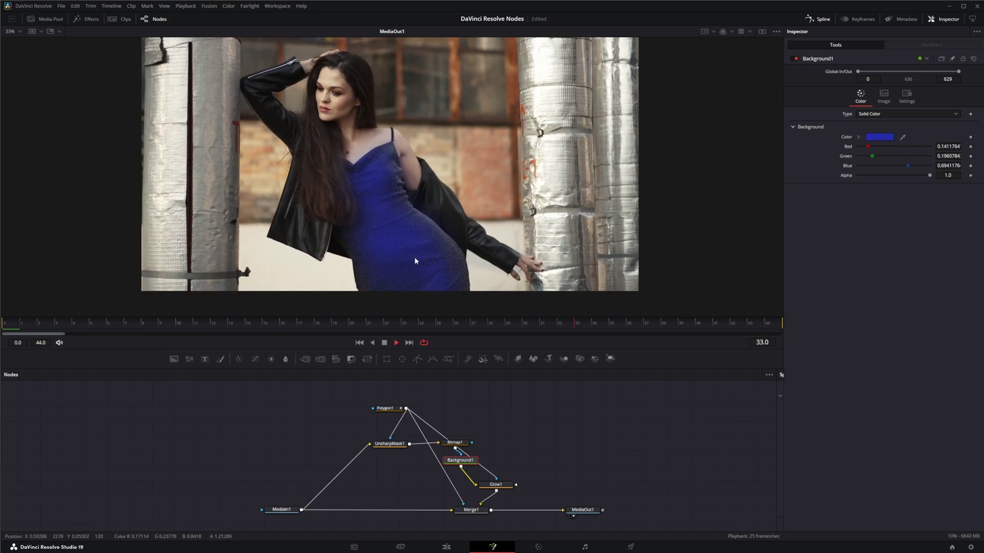
pyautogui.moveTo(394, 447)
pyautogui.mouseDown()
pyautogui.moveTo(382, 446)
pyautogui.moveTo(392, 446)
pyautogui.mouseUp()
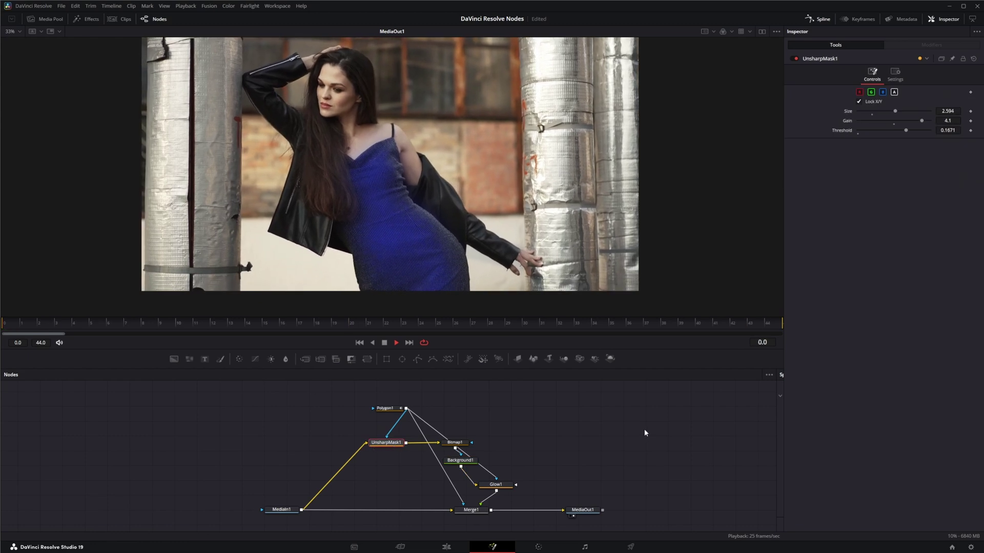